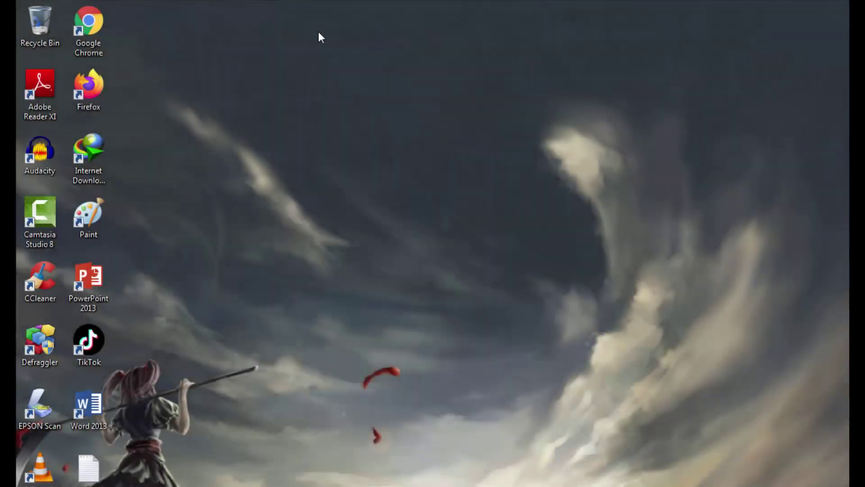
Launch Word 2013 from its desktop shortcut and start a new blank document.
{"action": "right_click", "coordinate": [96, 405]}
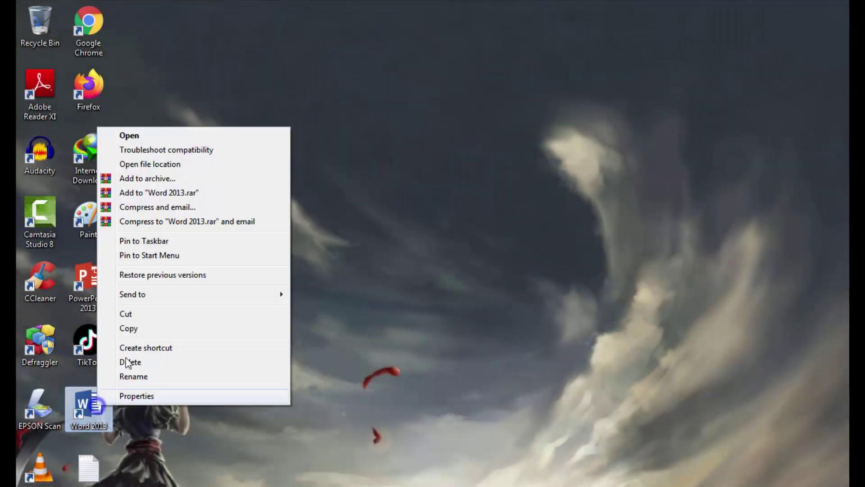
{"action": "left_click", "coordinate": [179, 136]}
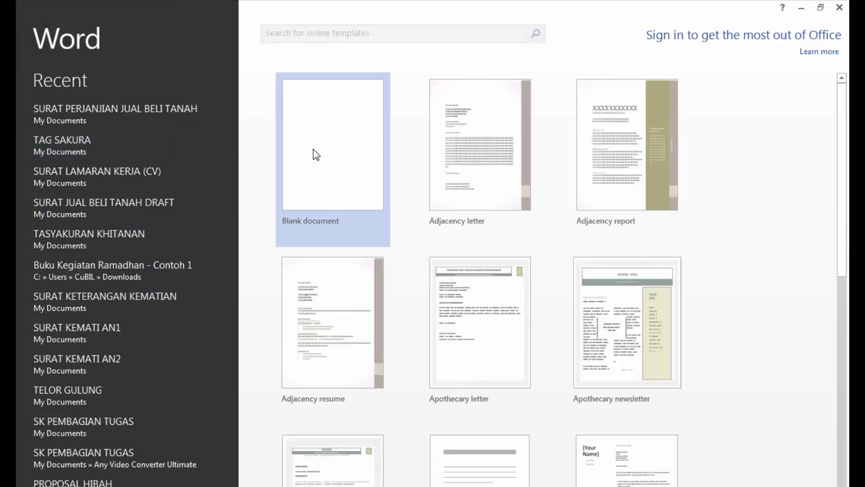
{"action": "left_click", "coordinate": [333, 150]}
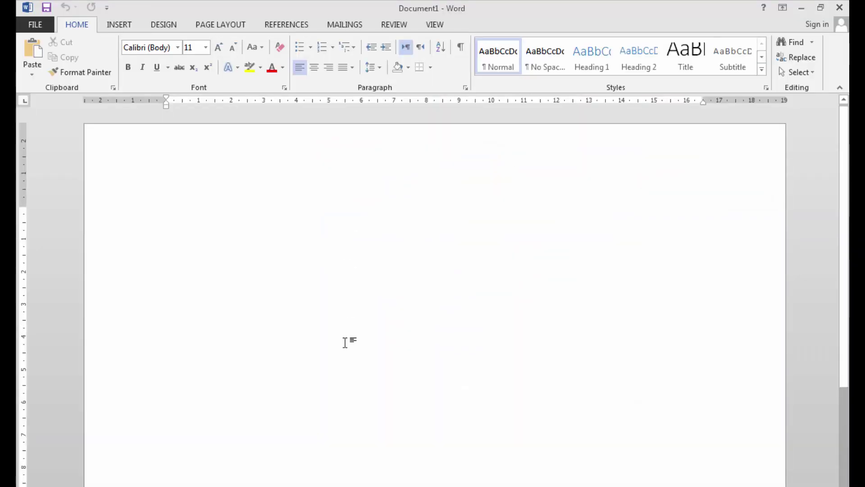
Change the document's paper size from Letter to A4 (21 cm x 29.7 cm).
{"action": "left_click", "coordinate": [220, 25]}
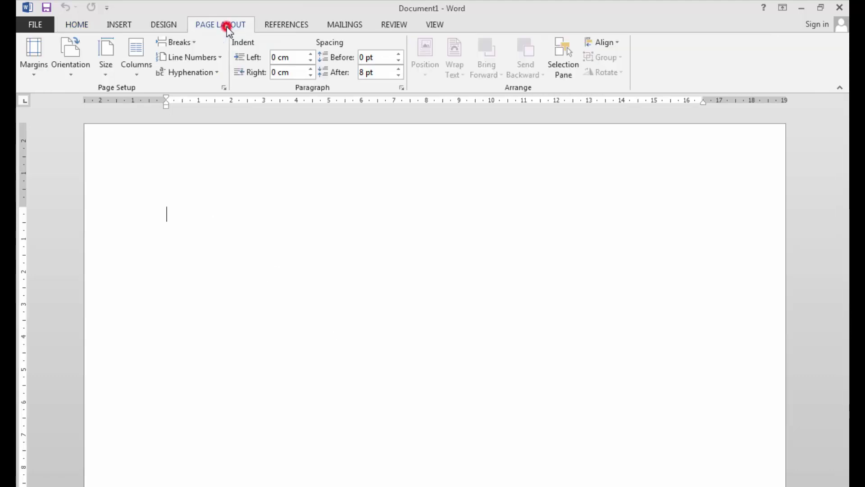
{"action": "left_click", "coordinate": [105, 73]}
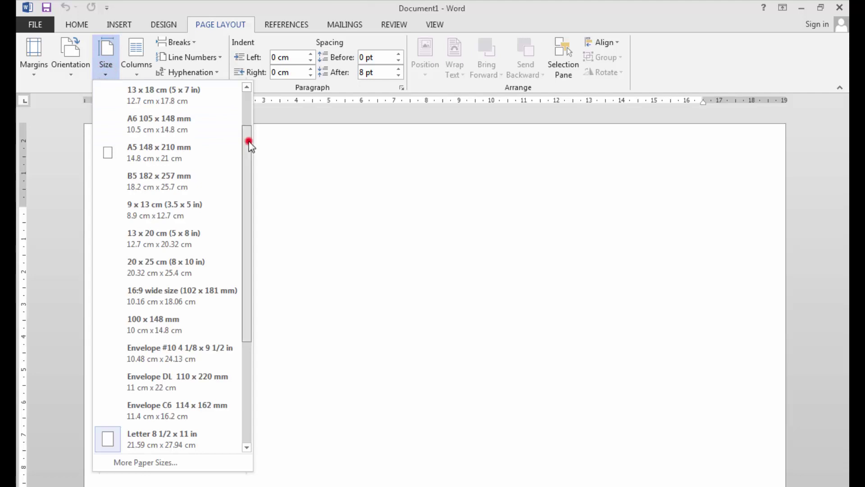
{"action": "left_click_drag", "start_coordinate": [247, 139], "coordinate": [239, 106]}
{"action": "left_click", "coordinate": [166, 99]}
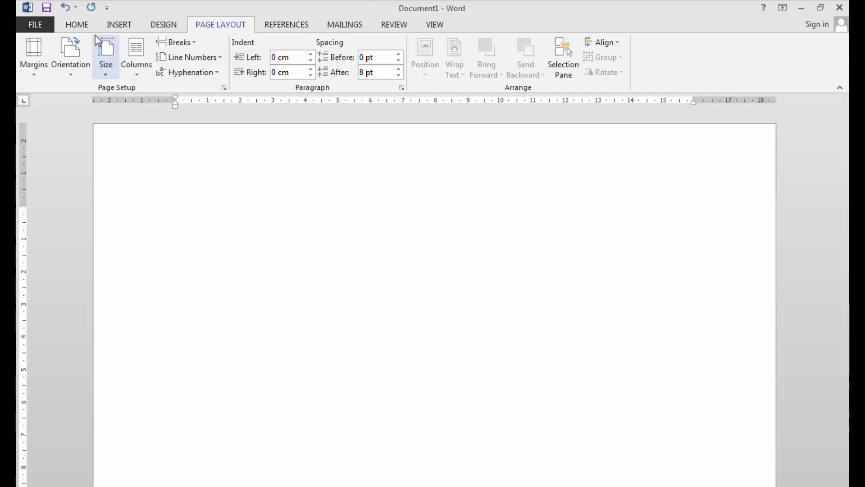
{"action": "left_click", "coordinate": [77, 25]}
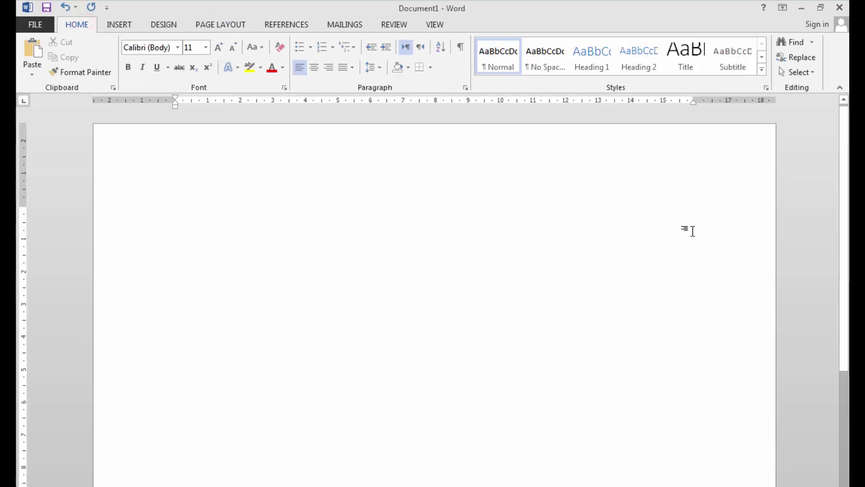
Type the title 'SURAT PERJANJIAN JUAL BELI TANAH' in No Spacing style, bold, underlined and centred.
{"action": "left_click", "coordinate": [543, 53]}
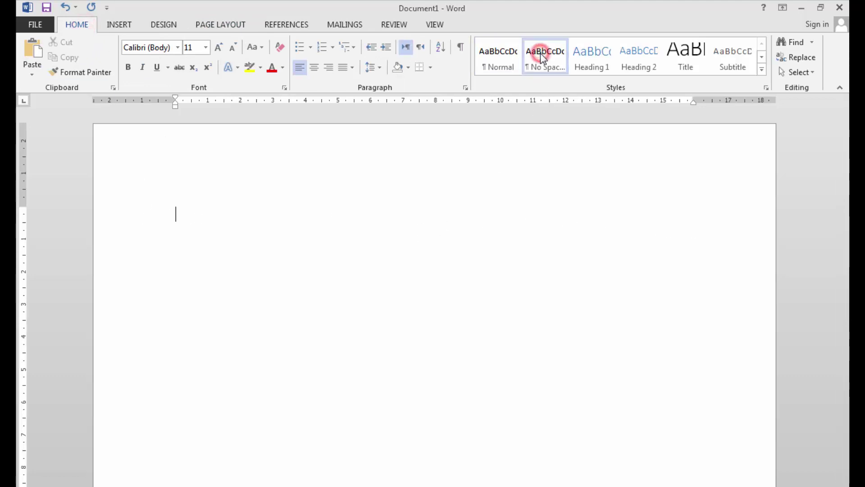
{"action": "type", "text": "SURAT"}
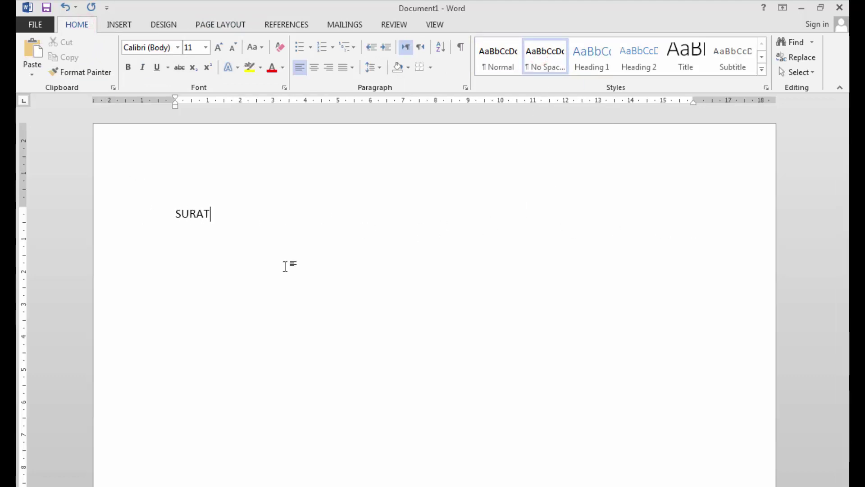
{"action": "type", "text": " PERJANJIAN JUAL BELI TANAH"}
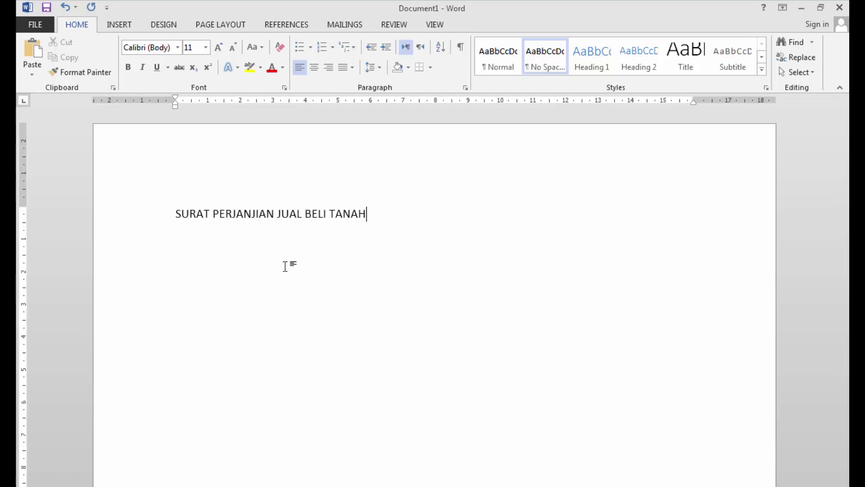
{"action": "key", "text": "ctrl+a"}
{"action": "mouse_move", "coordinate": [175, 213]}
{"action": "left_mouse_down"}
{"action": "mouse_move", "coordinate": [234, 201]}
{"action": "mouse_move", "coordinate": [398, 212]}
{"action": "left_mouse_up"}
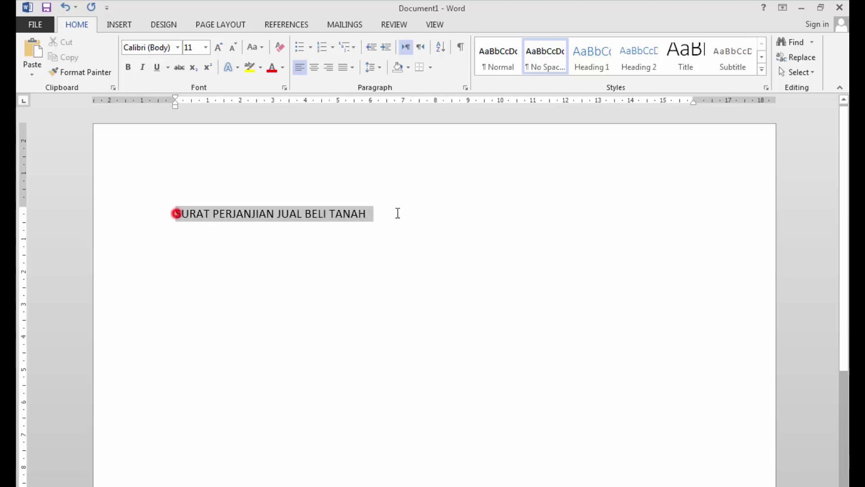
{"action": "left_click", "coordinate": [157, 67]}
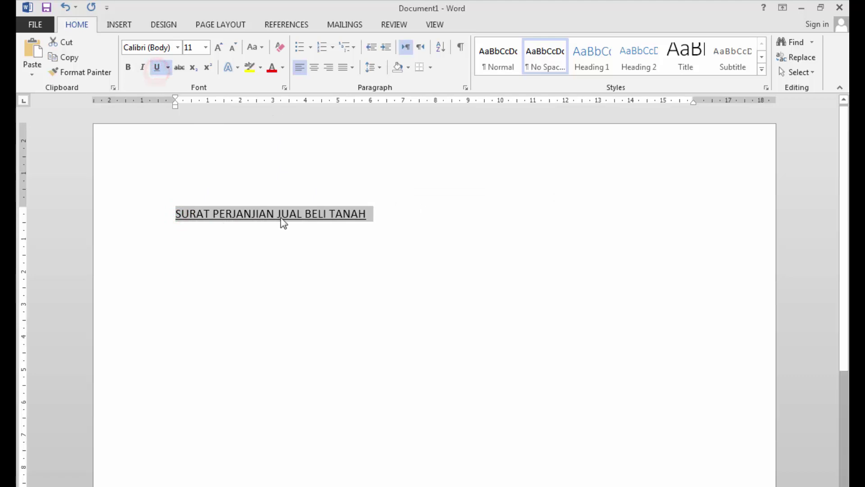
{"action": "left_click", "coordinate": [128, 67]}
{"action": "left_click", "coordinate": [314, 67]}
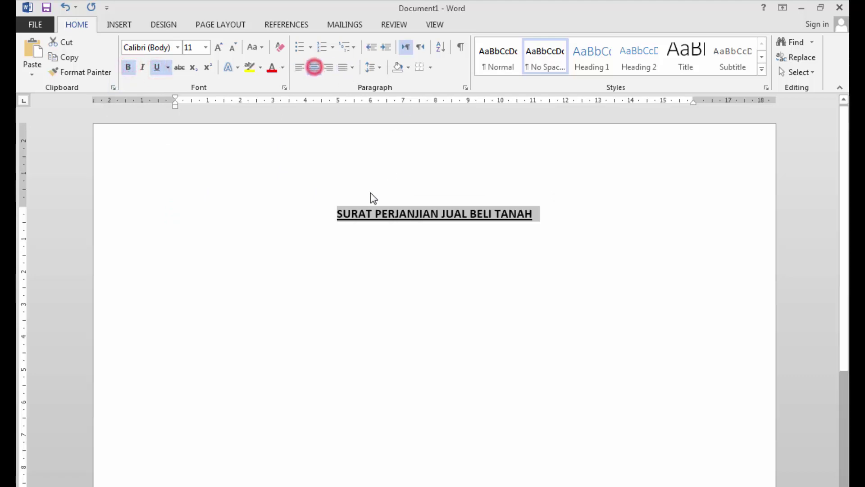
Set the title to 16 pt Times New Roman.
{"action": "left_click", "coordinate": [205, 47]}
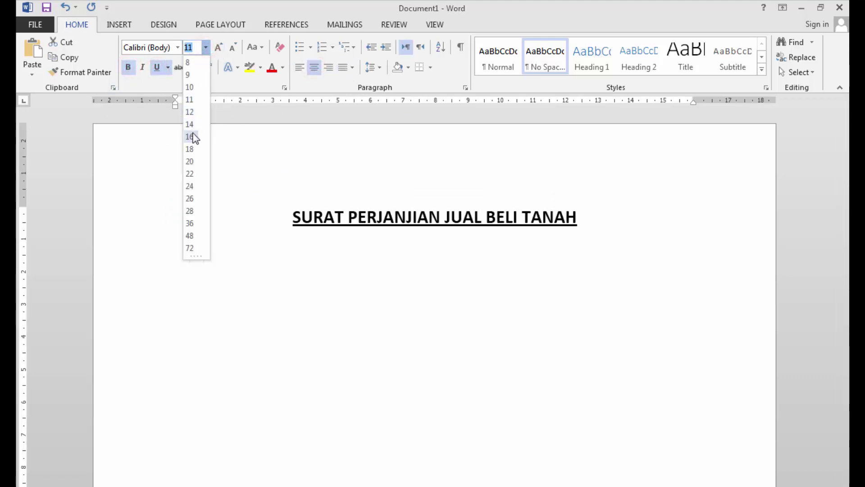
{"action": "left_click", "coordinate": [190, 136]}
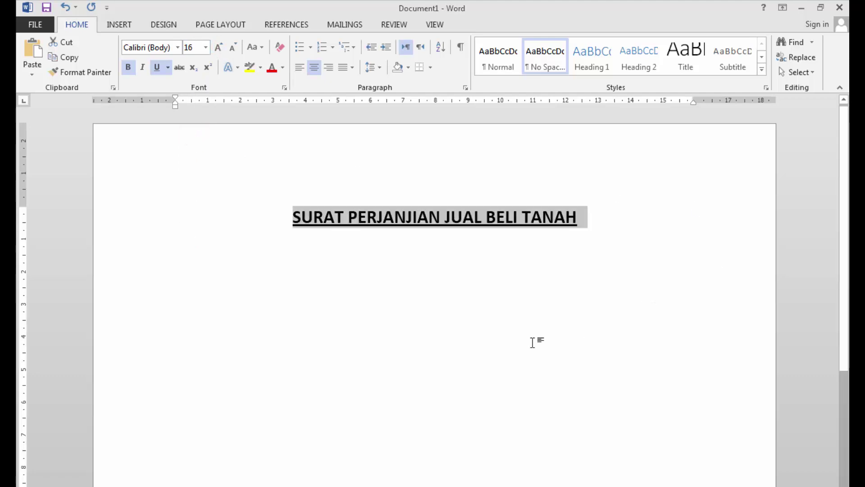
{"action": "left_click", "coordinate": [517, 268]}
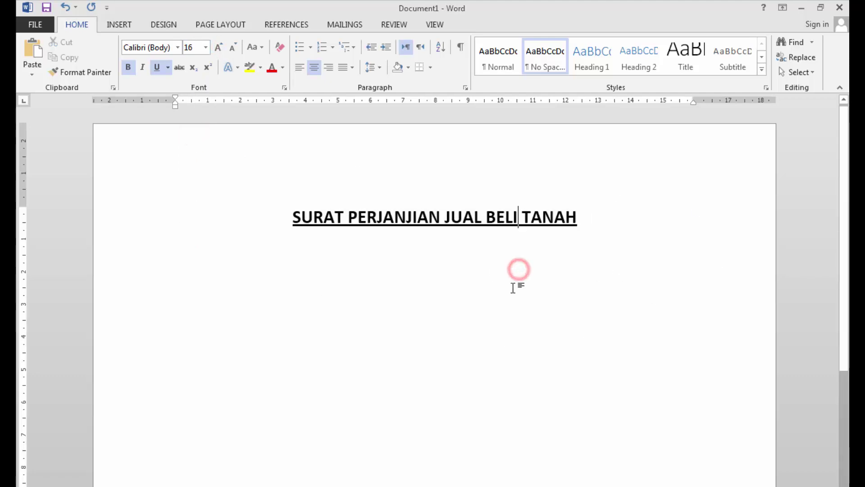
{"action": "key", "text": "ctrl+a"}
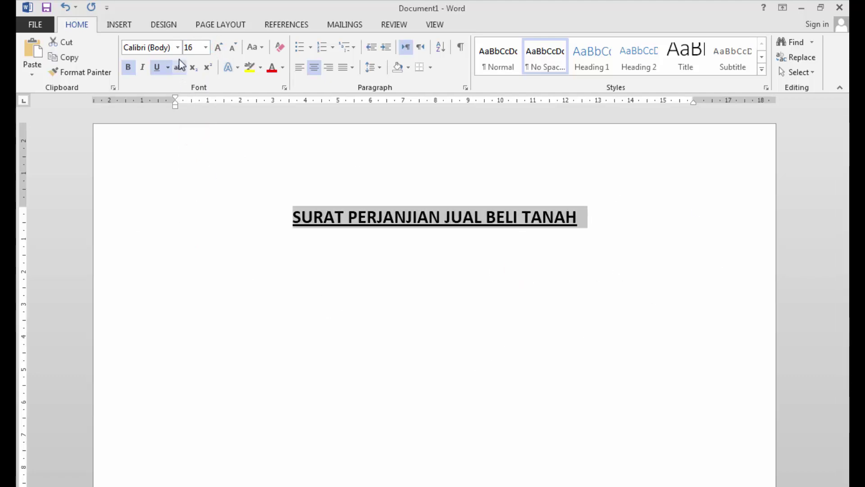
{"action": "left_click", "coordinate": [178, 47]}
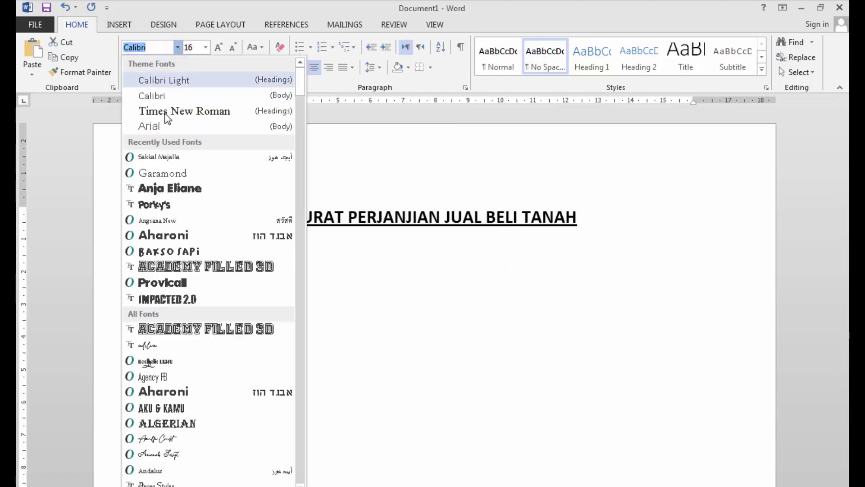
{"action": "left_click", "coordinate": [220, 112]}
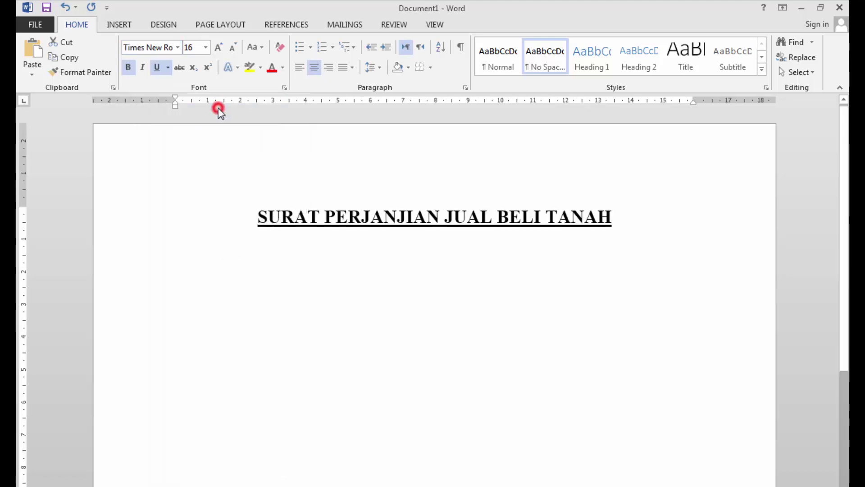
Start a plain, left-aligned 11 pt line below the title with bold and underline off.
{"action": "left_click", "coordinate": [630, 231]}
{"action": "key", "text": "Return"}
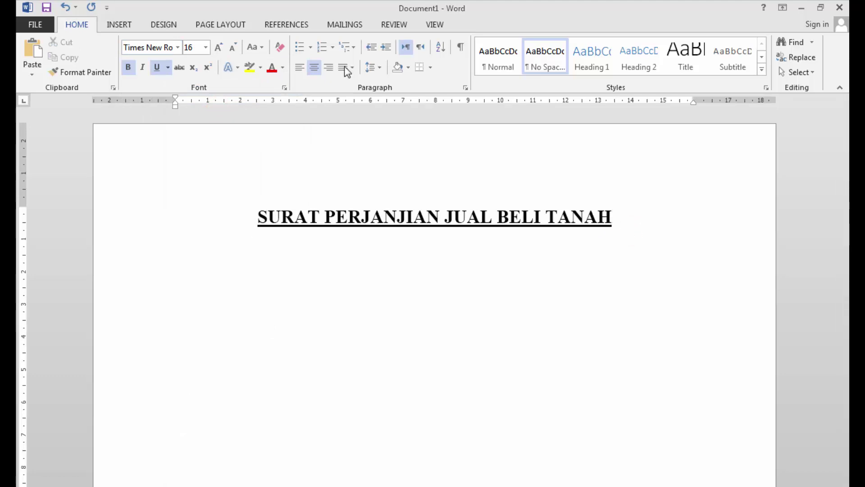
{"action": "left_click", "coordinate": [298, 68]}
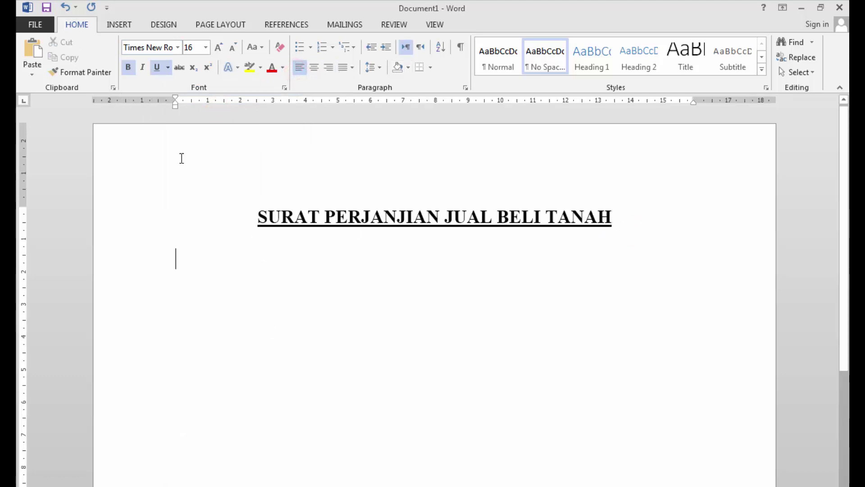
{"action": "left_click", "coordinate": [156, 69]}
{"action": "left_click", "coordinate": [128, 68]}
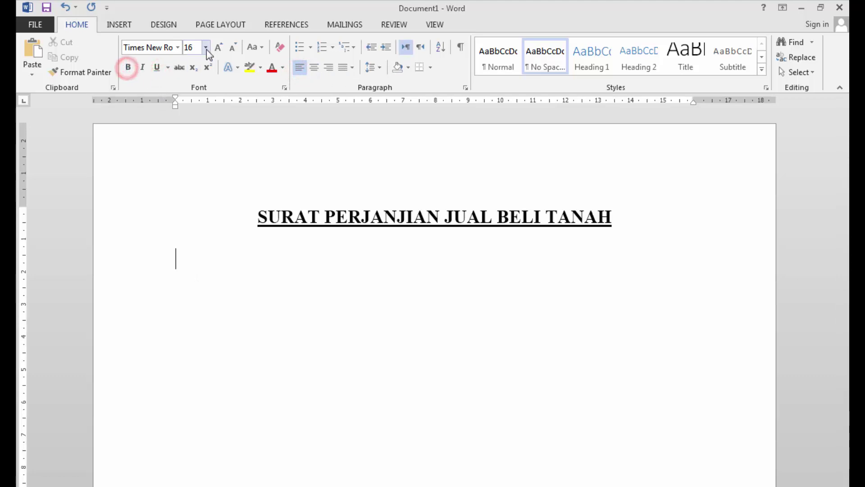
{"action": "left_click", "coordinate": [205, 48]}
{"action": "left_click", "coordinate": [194, 108]}
{"action": "left_click", "coordinate": [191, 100]}
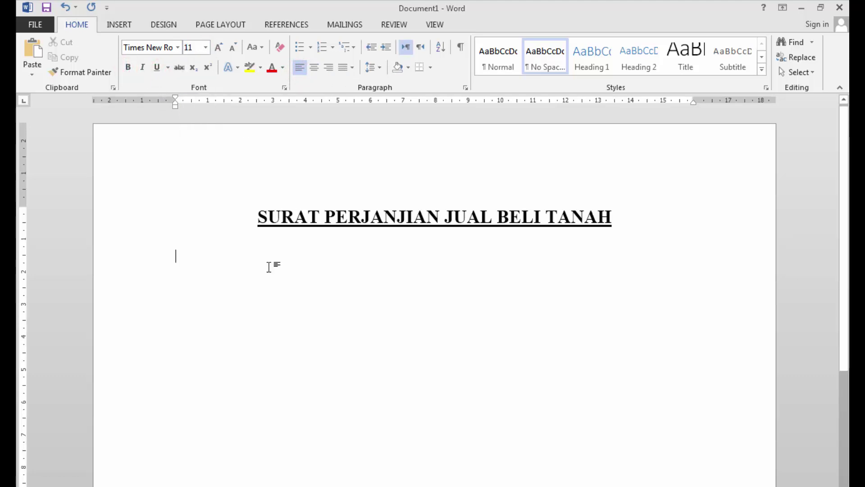
Type 'Saya yang bertanda tangan dibawah ini:' and tab-aligned labels Nama, Tempat / Tanggal Lahir, NIK, Pekerjaan, Alamat.
{"action": "key", "text": "Return"}
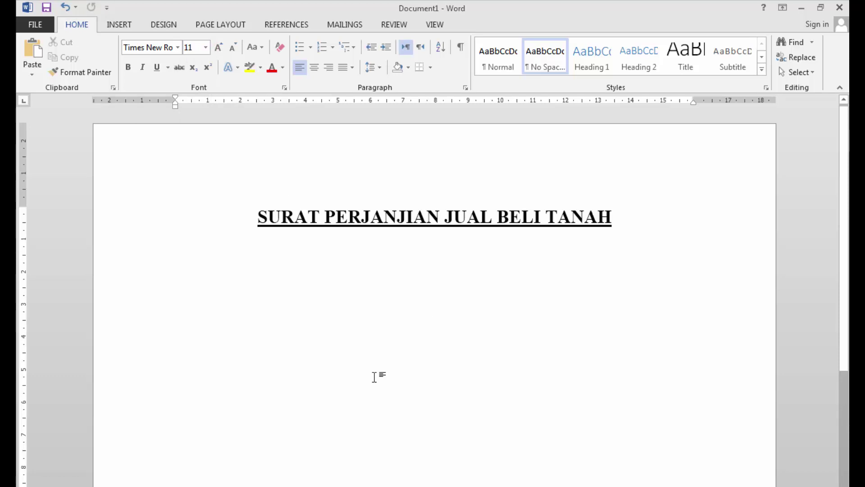
{"action": "type", "text": "Saya y"}
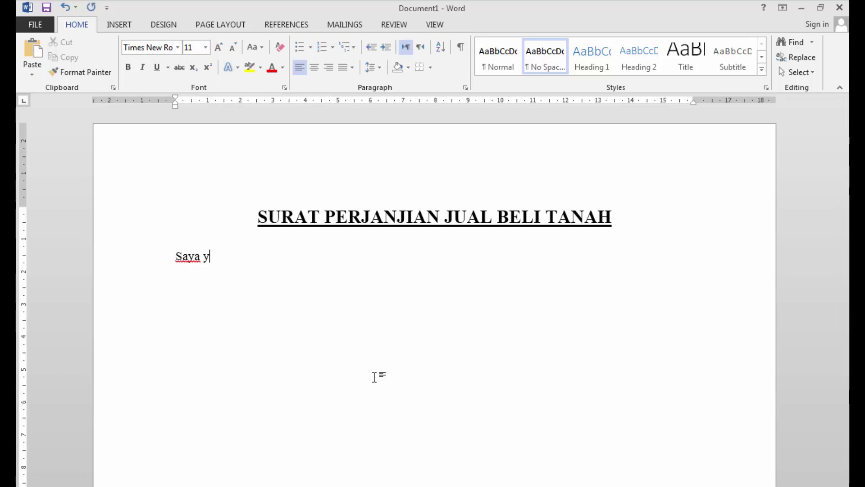
{"action": "type", "text": "ang bertanda tangan dibawah ini"}
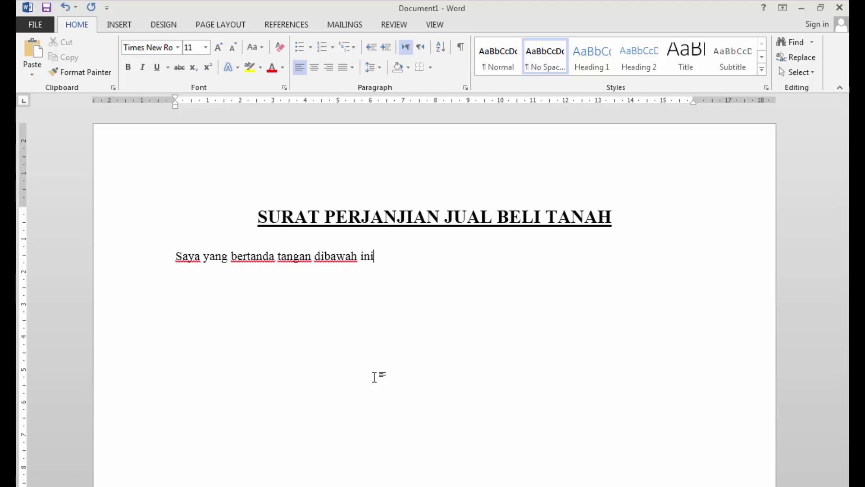
{"action": "type", "text": ": Na"}
{"action": "type", "text": "ma\t\t\t: Tempat"}
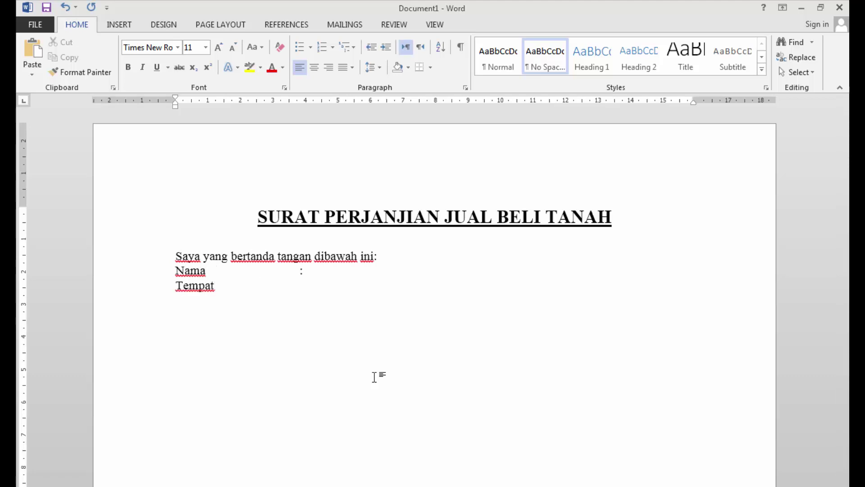
{"action": "type", "text": " / Tanggal Lahir"}
{"action": "key", "text": "Tab"}
{"action": "type", "text": ":"}
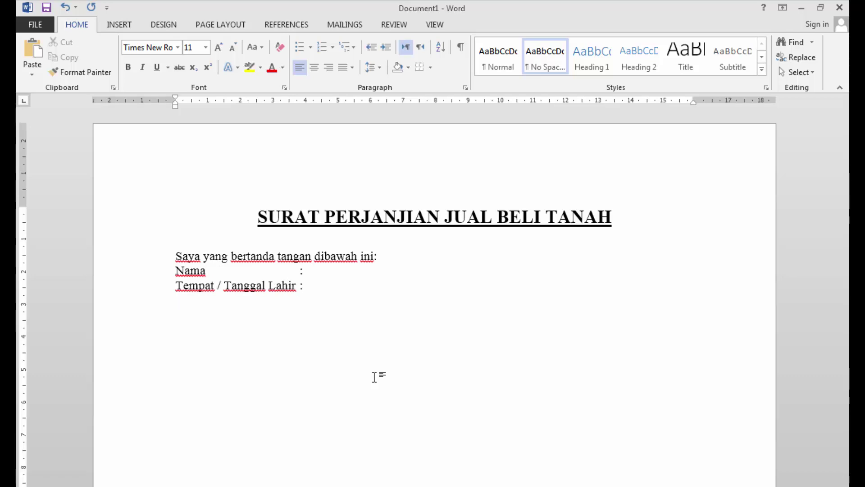
{"action": "type", "text": "ekerjaan"}
{"action": "key", "text": "Tab"}
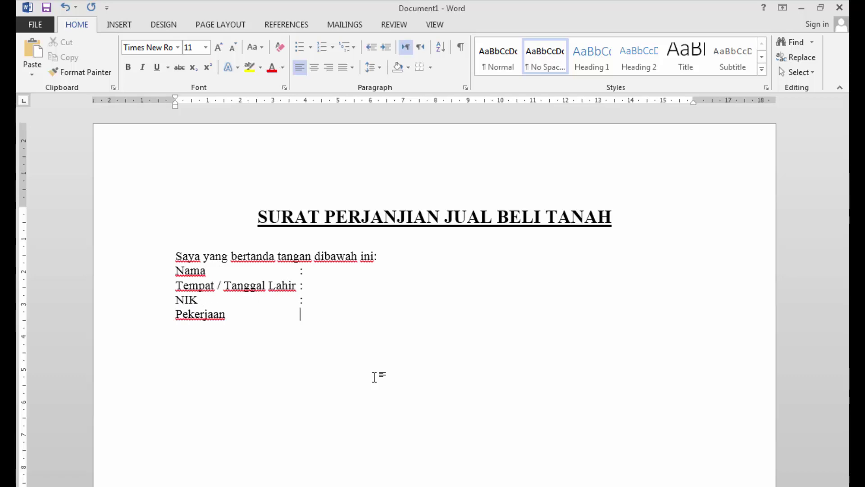
{"action": "type", "text": "Alamat"}
{"action": "key", "text": "Tab"}
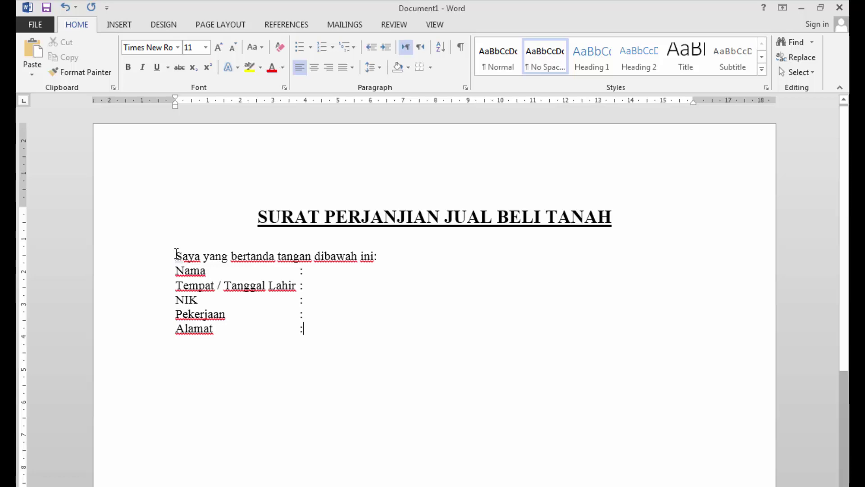
Give the intro line and the five label lines 1.5 line spacing.
{"action": "left_click_drag", "start_coordinate": [176, 254], "coordinate": [376, 329]}
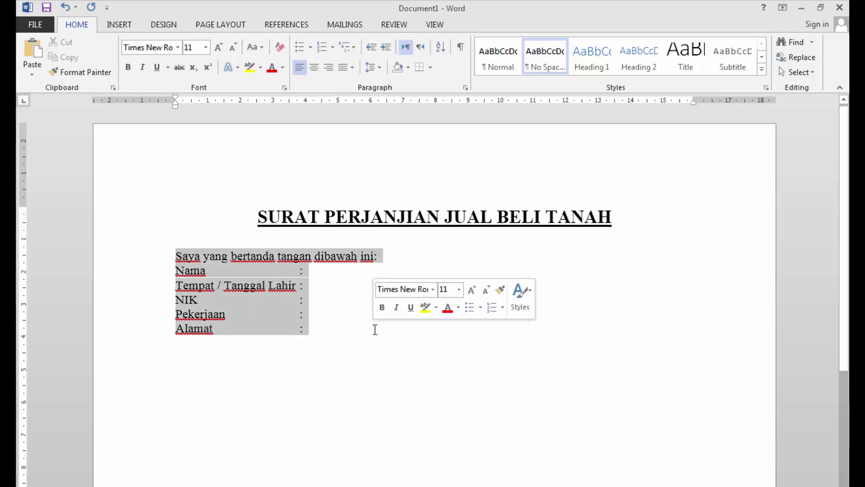
{"action": "left_click", "coordinate": [381, 69]}
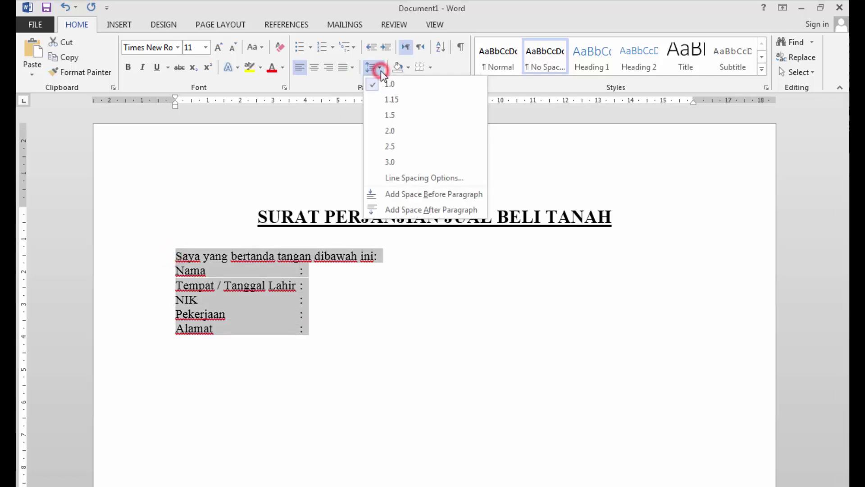
{"action": "left_click", "coordinate": [395, 112]}
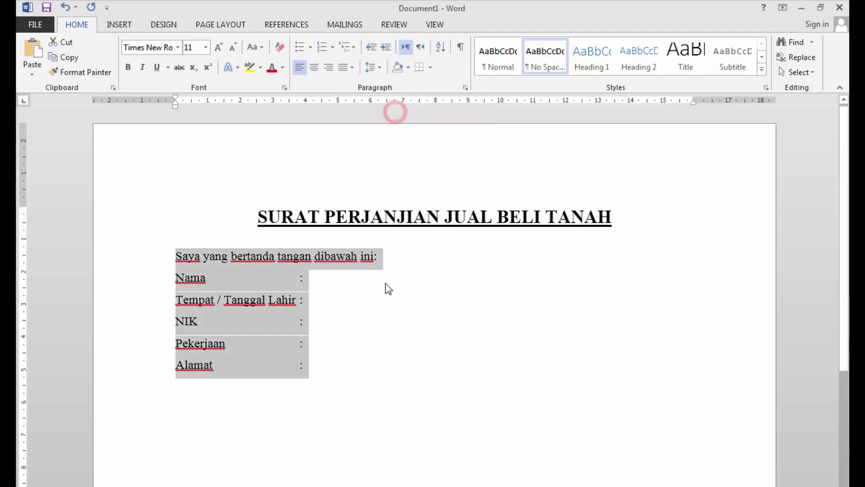
{"action": "left_click", "coordinate": [331, 276]}
Type a dotted fill-in line after the Nama colon and copy it.
{"action": "type", "text": "."}
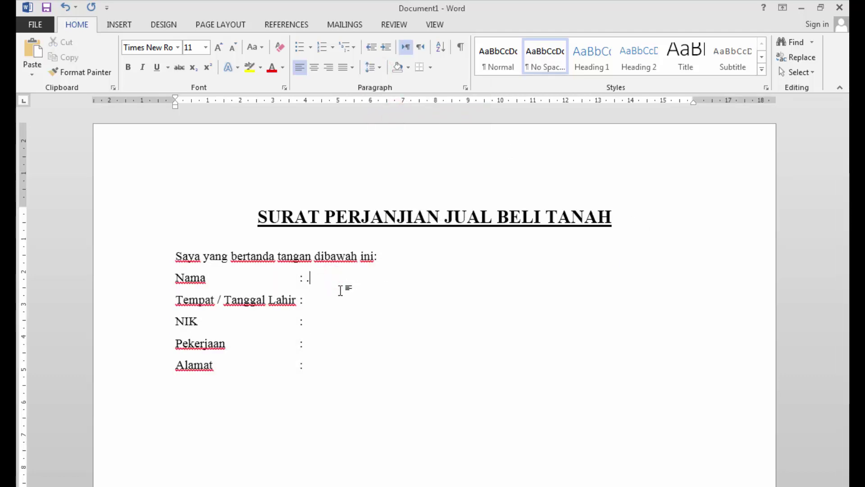
{"action": "type", "text": "..............................................................................."}
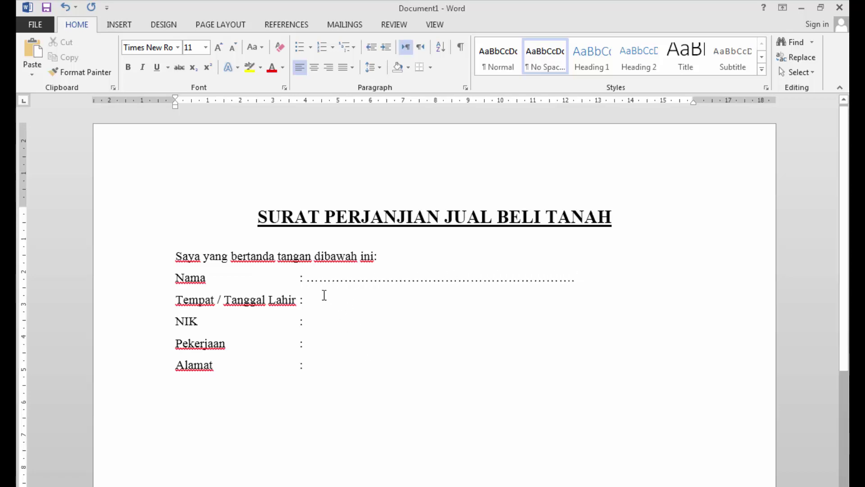
{"action": "left_click", "coordinate": [307, 278]}
{"action": "left_click_drag", "start_coordinate": [586, 276], "coordinate": [308, 279]}
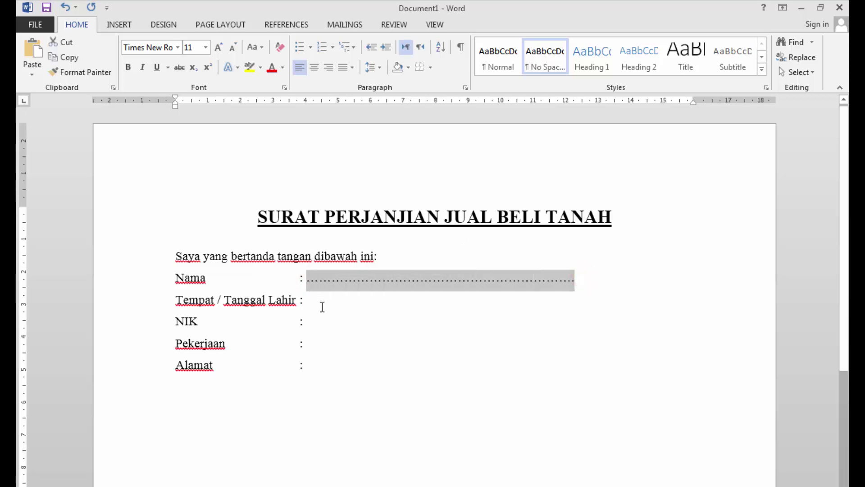
{"action": "key", "text": "ctrl+c"}
Paste the dotted line after the Tempat / Tanggal Lahir, NIK, Pekerjaan and Alamat colons.
{"action": "left_click", "coordinate": [329, 297]}
{"action": "key", "text": "ctrl+v"}
{"action": "left_click", "coordinate": [342, 321]}
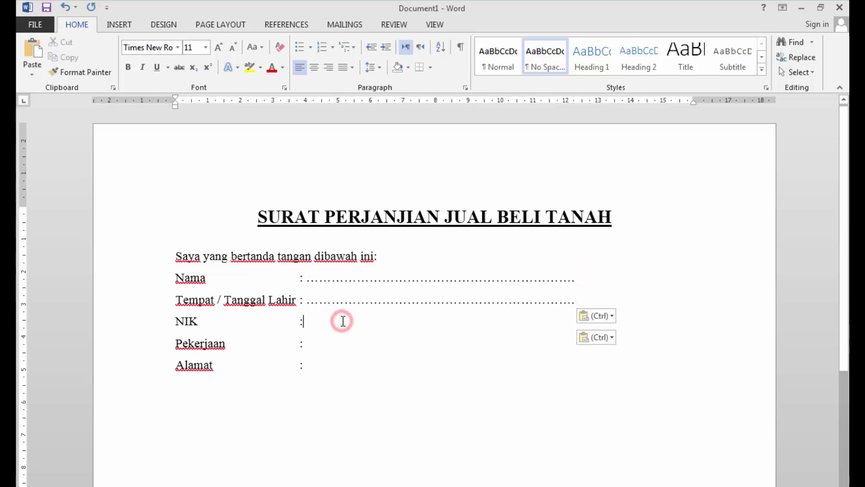
{"action": "key", "text": "ctrl+v"}
{"action": "left_click", "coordinate": [347, 346]}
{"action": "key", "text": "ctrl+v"}
{"action": "left_click", "coordinate": [348, 367]}
{"action": "key", "text": "ctrl+v"}
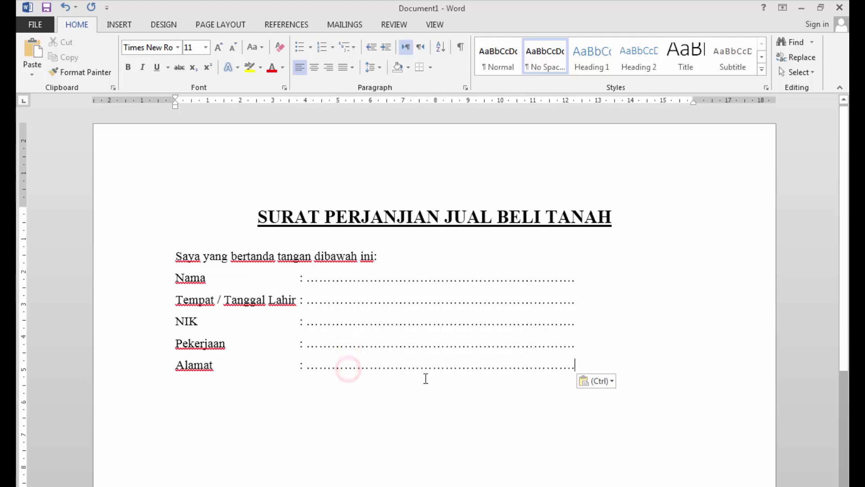
{"action": "key", "text": "Return"}
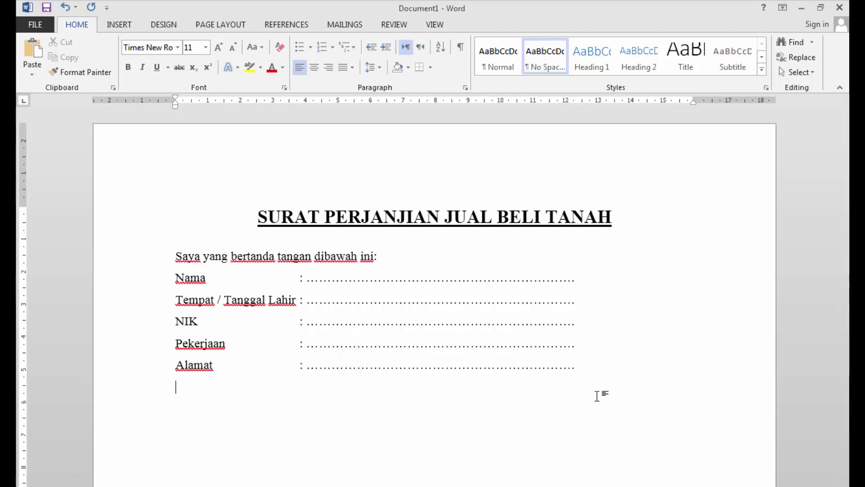
Add the italic line 'Dalam hal ini disebut sebagai Pihak Pertama (Penjual)' below Alamat, then a blank line.
{"action": "type", "text": "Dalam hal ini "}
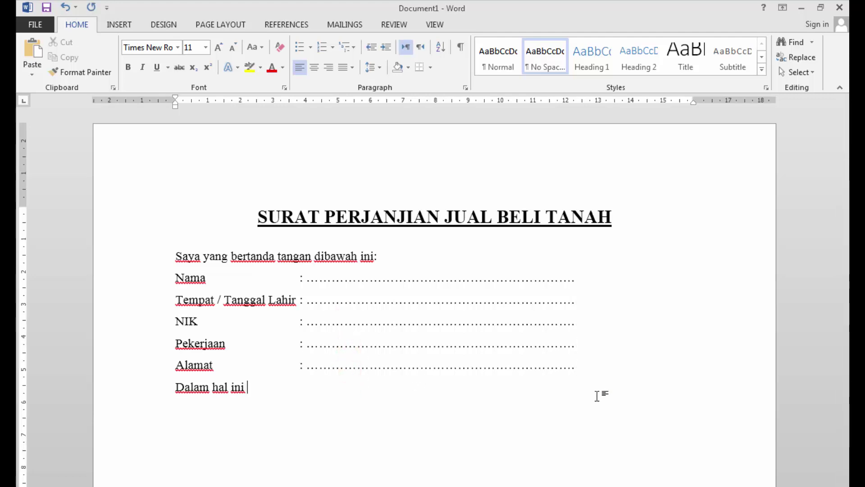
{"action": "type", "text": "disebut sebagai Pihak "}
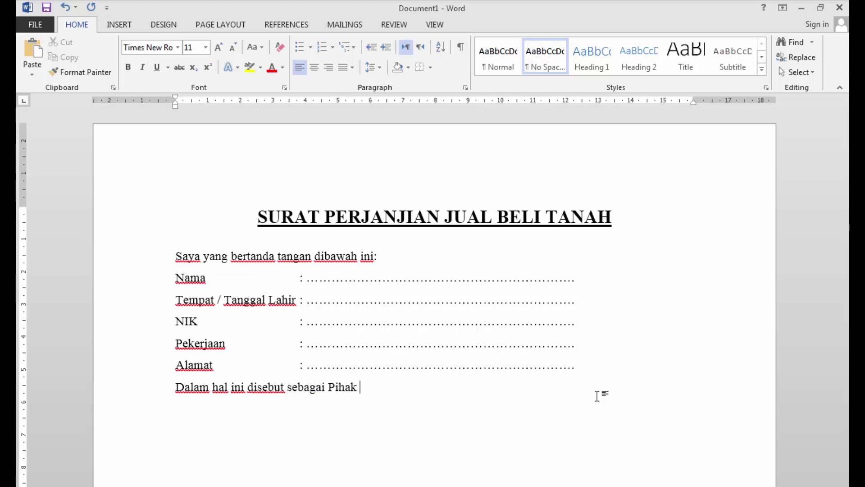
{"action": "type", "text": "Pertama (Penjual)"}
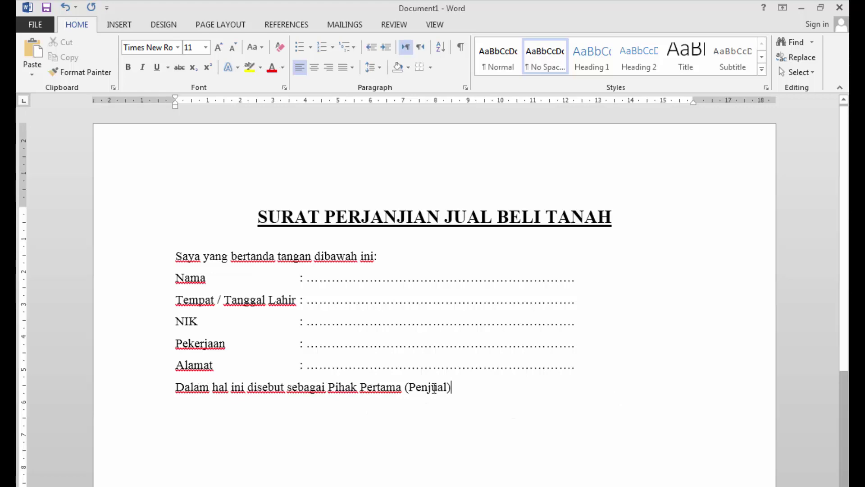
{"action": "left_click_drag", "start_coordinate": [176, 387], "coordinate": [457, 388]}
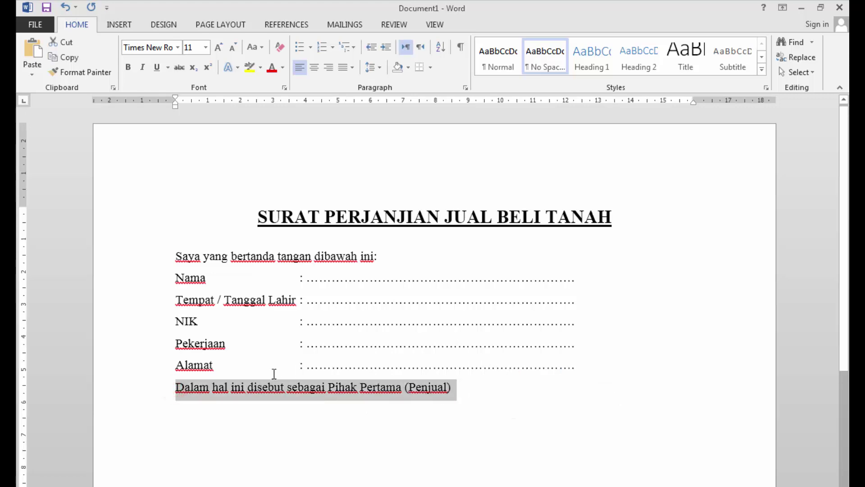
{"action": "left_click", "coordinate": [142, 67]}
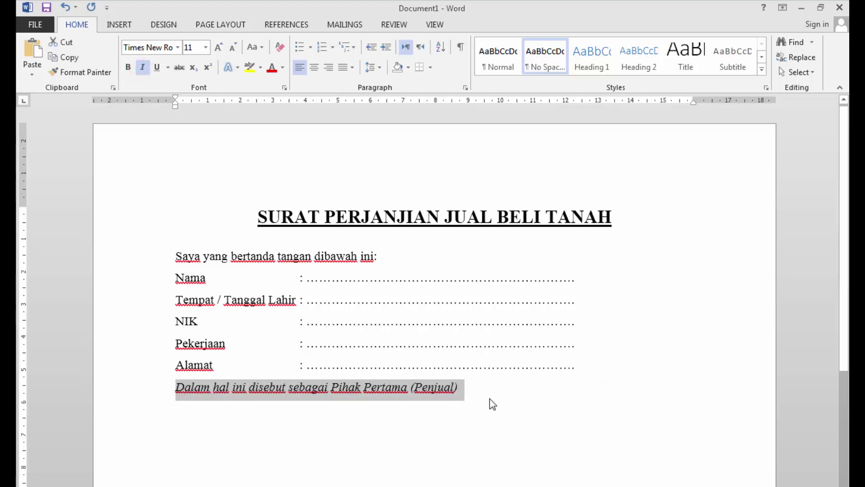
{"action": "left_click", "coordinate": [479, 390]}
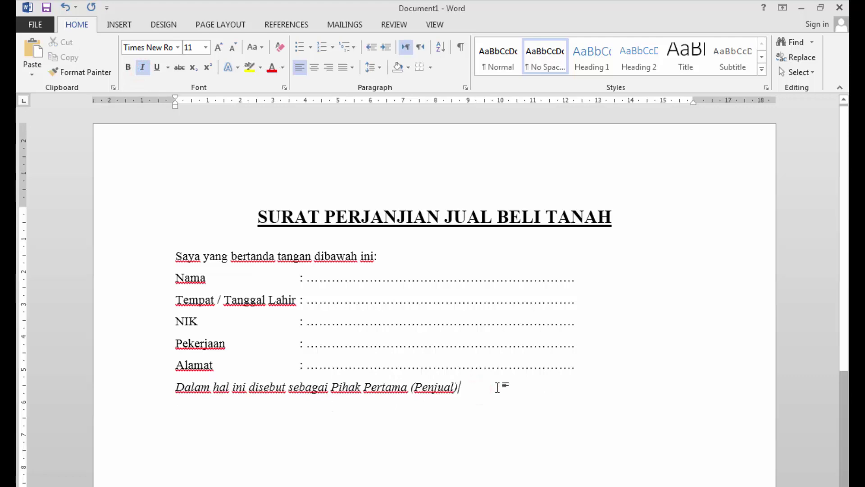
{"action": "key", "text": "Return"}
{"action": "key", "text": "Return"}
Duplicate the first party block, Nama through Penjual, onto the empty line below.
{"action": "left_click", "coordinate": [142, 67]}
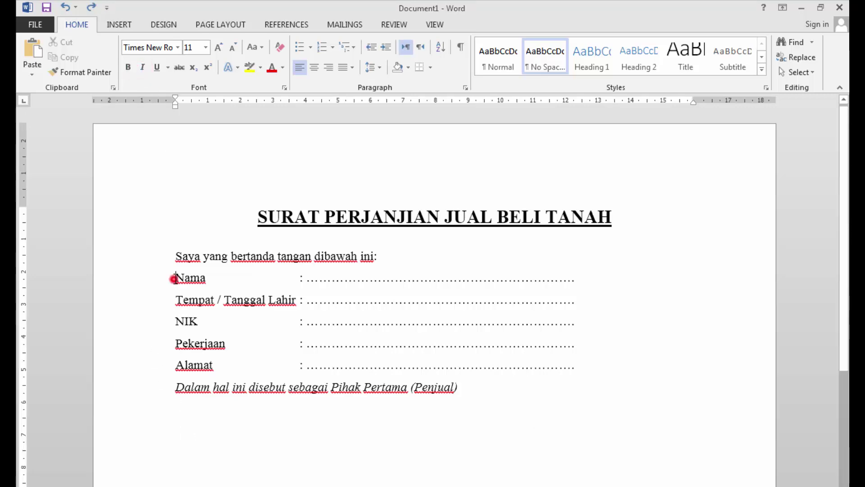
{"action": "left_click_drag", "start_coordinate": [175, 278], "coordinate": [498, 383]}
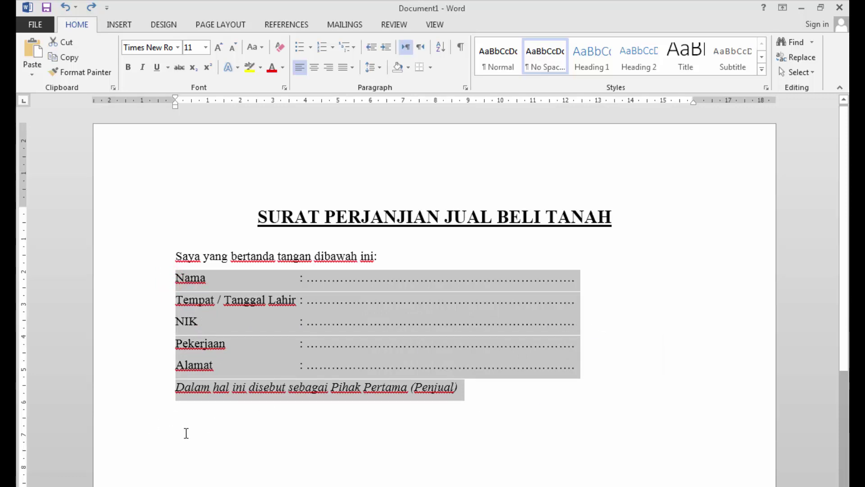
{"action": "left_click", "coordinate": [185, 432]}
{"action": "key", "text": "ctrl+v"}
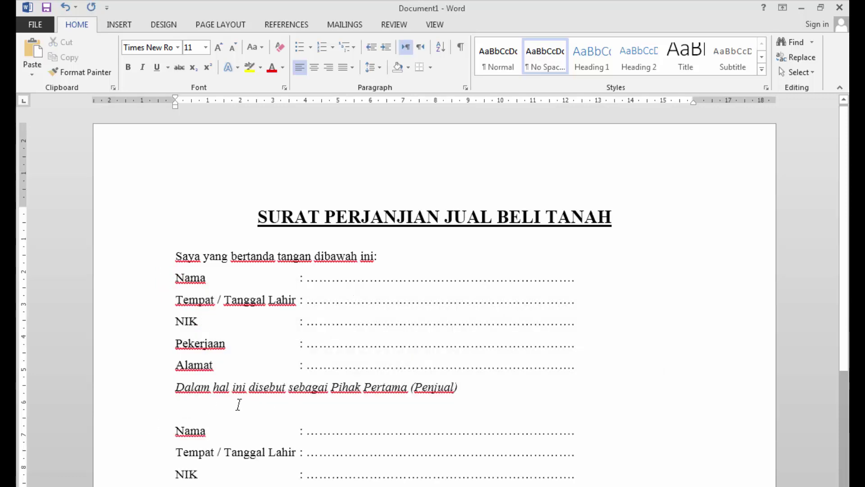
Change the copy's ending to 'Pihak Kedua (Pembeli)' and start a non-italic line below.
{"action": "scroll", "coordinate": [238, 404], "scroll_direction": "down", "scroll_amount": 2}
{"action": "scroll", "coordinate": [356, 329], "scroll_direction": "down", "scroll_amount": 2}
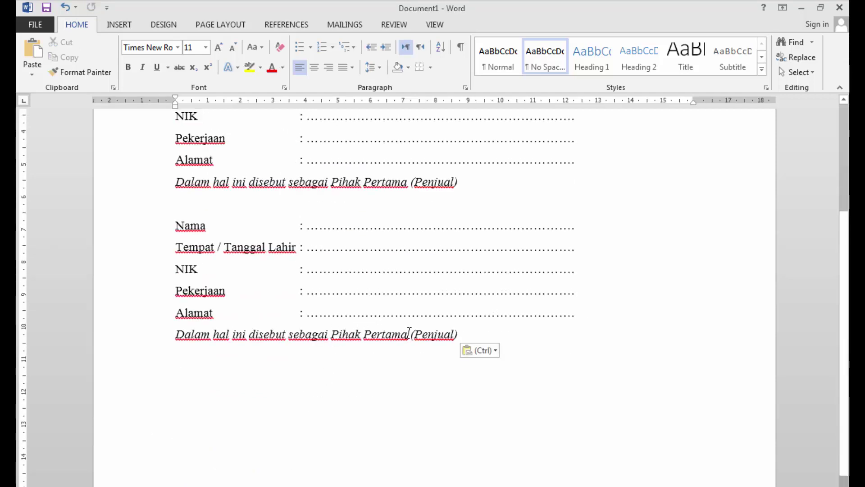
{"action": "left_click_drag", "start_coordinate": [364, 336], "coordinate": [487, 336]}
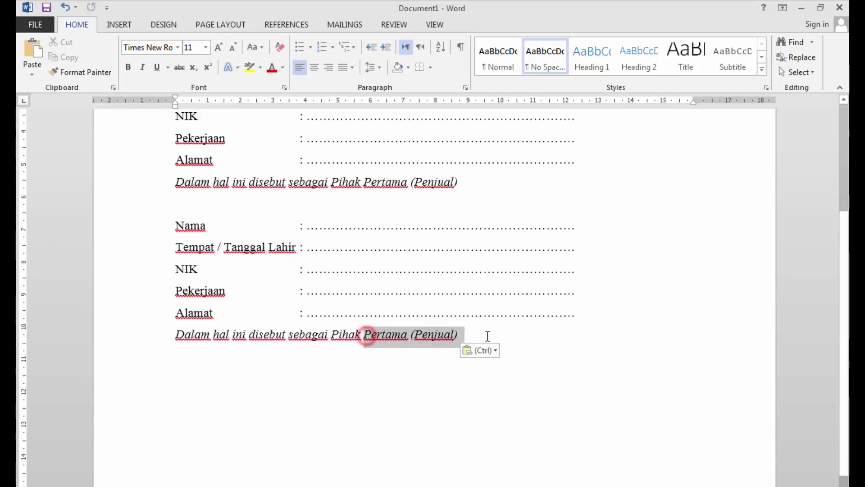
{"action": "type", "text": "K"}
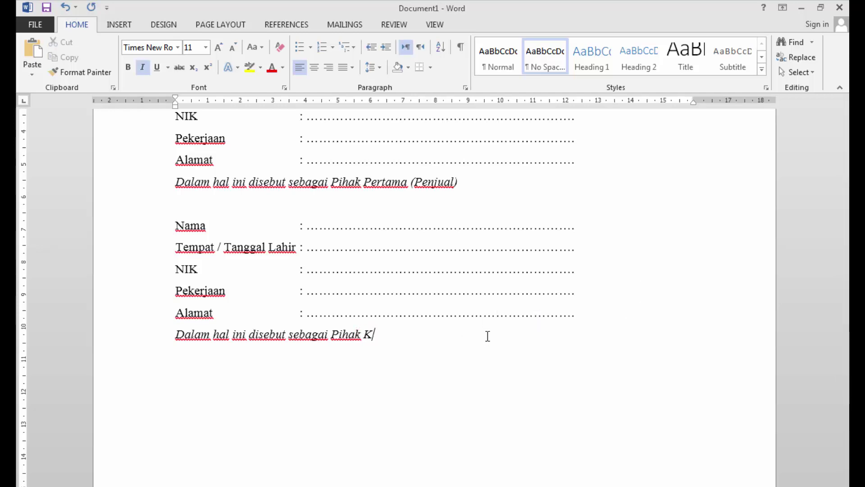
{"action": "type", "text": "edua (Pe"}
{"action": "type", "text": "mbeli"}
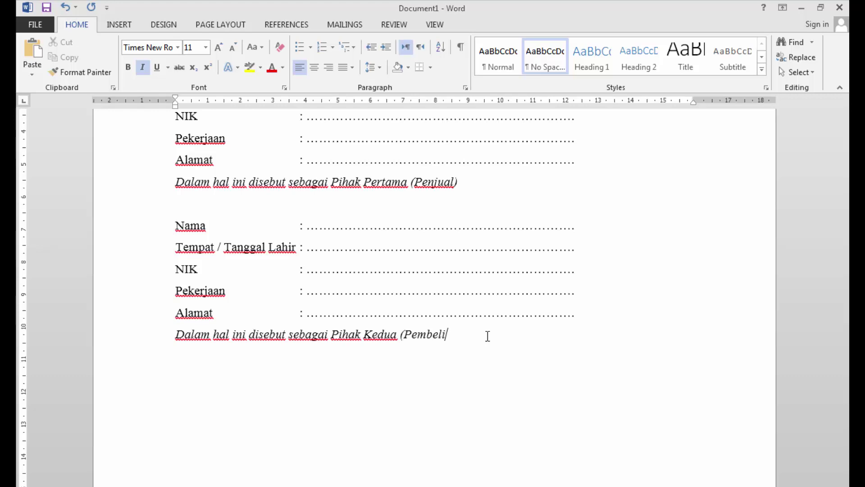
{"action": "type", "text": ")"}
{"action": "key", "text": "Return"}
{"action": "left_click", "coordinate": [145, 67]}
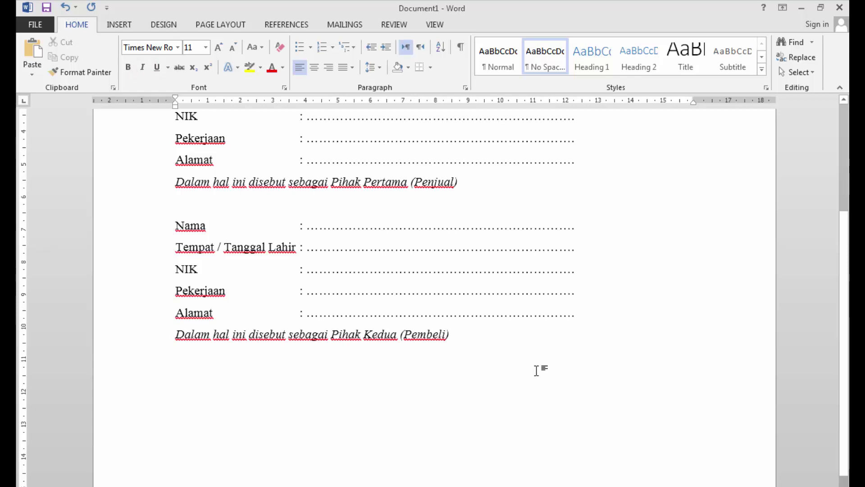
Type the agreement paragraph dated 30 Maret tahun 2022, ending 'dengan ketentuan sebagai berikut:'.
{"action": "key", "text": "Return"}
{"action": "type", "text": "pahari ini"}
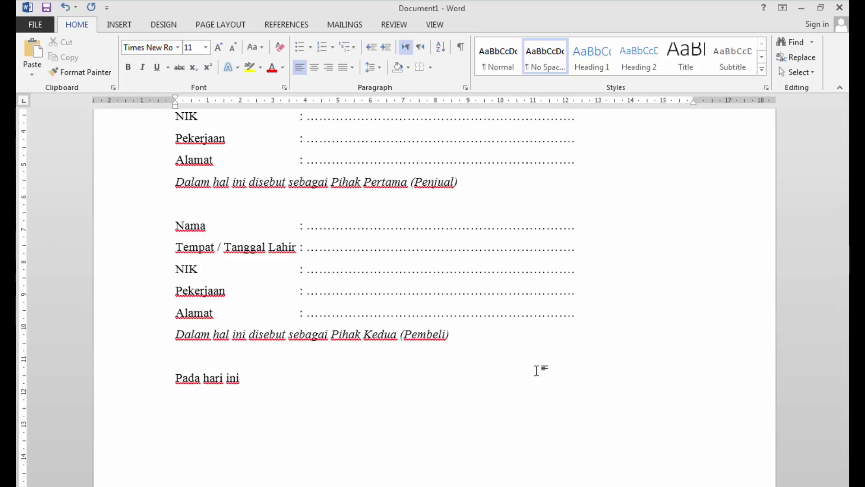
{"action": "type", "text": ", tangga"}
{"action": "type", "text": "l 30 Maret tah"}
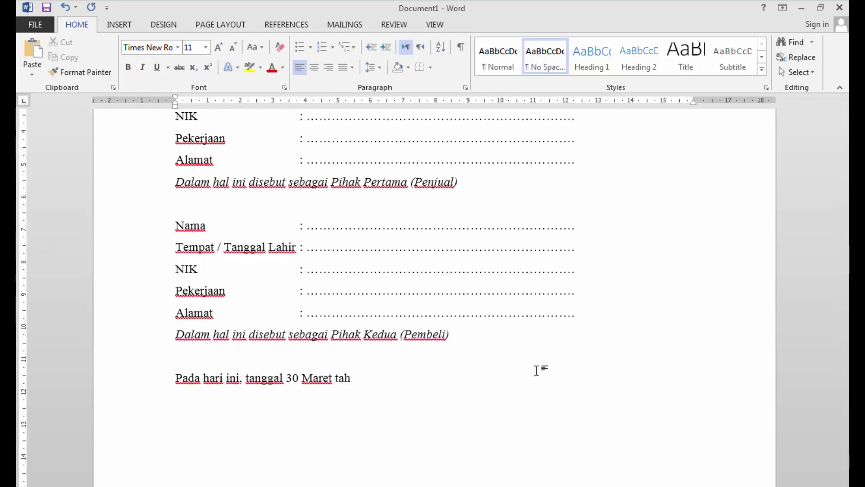
{"action": "type", "text": "un 2022. bahwa kedua "}
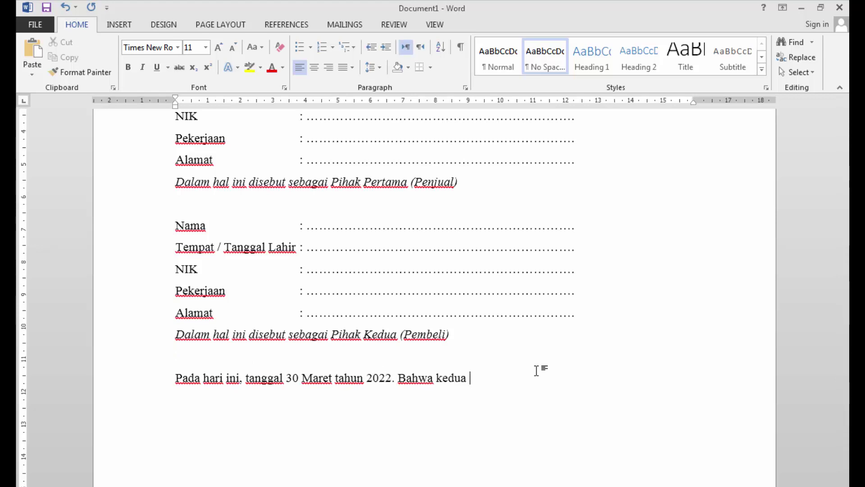
{"action": "type", "text": "belah pihak telah bersep"}
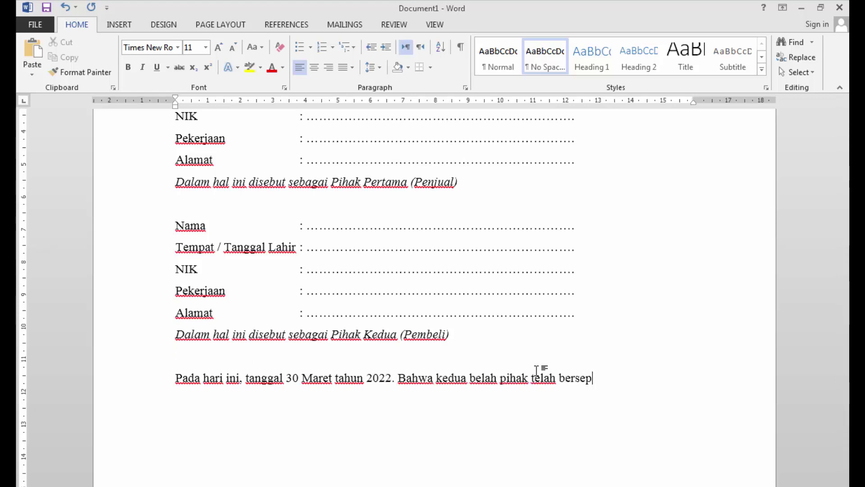
{"action": "type", "text": "akat untuk mengadakan ikata"}
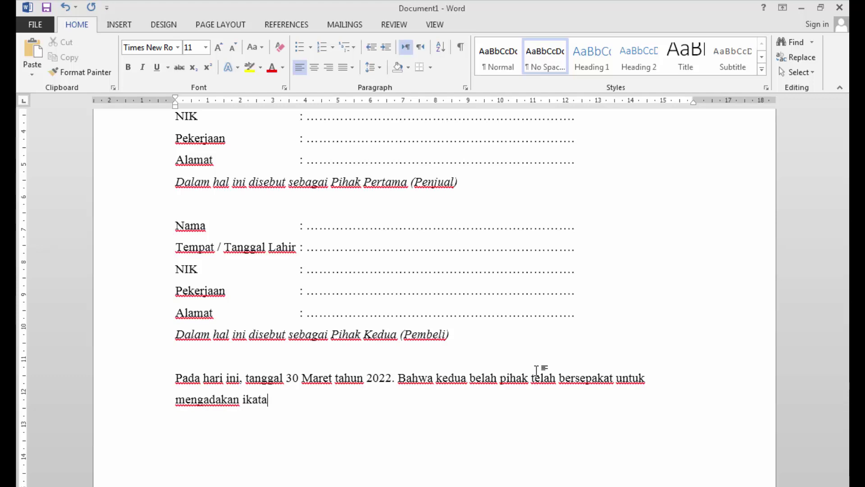
{"action": "type", "text": "n jual beli tanah dengan keten"}
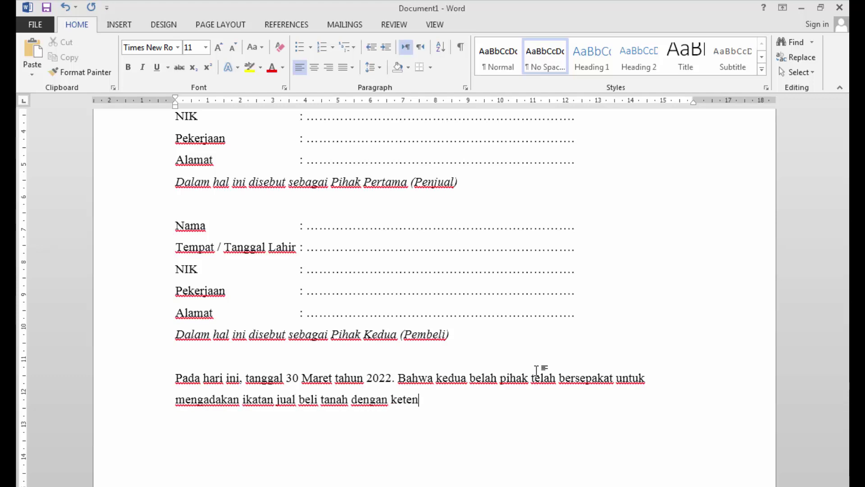
{"action": "type", "text": "tuan sebagai berikut:"}
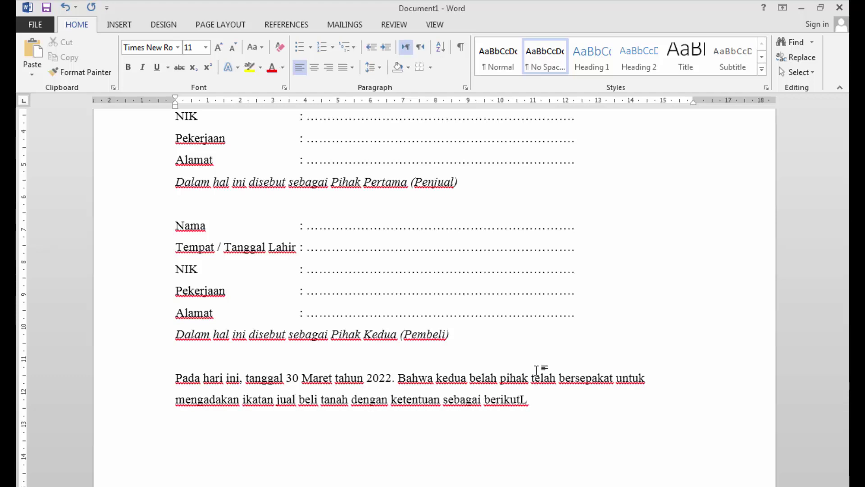
{"action": "key", "text": "Return"}
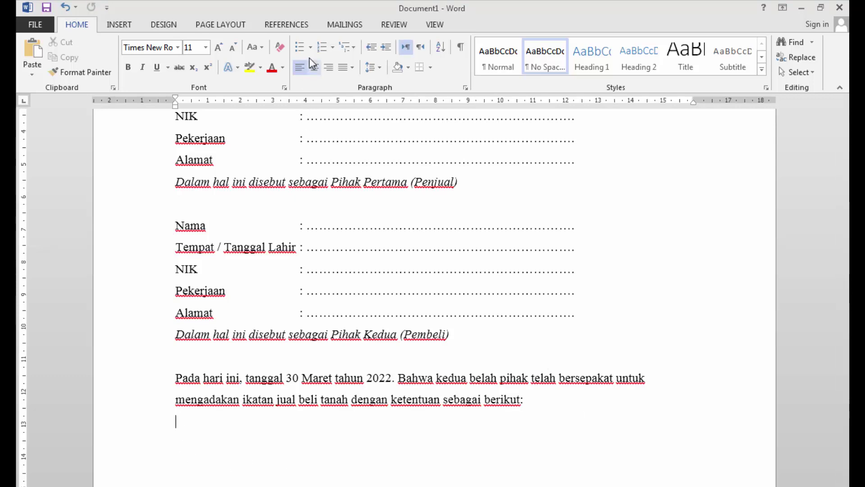
Start a 1. 2. 3. numbered list: Luas Tanah, Lokasi Tanah, Harga Tanah Seluas with tab-aligned colons.
{"action": "left_click", "coordinate": [333, 47]}
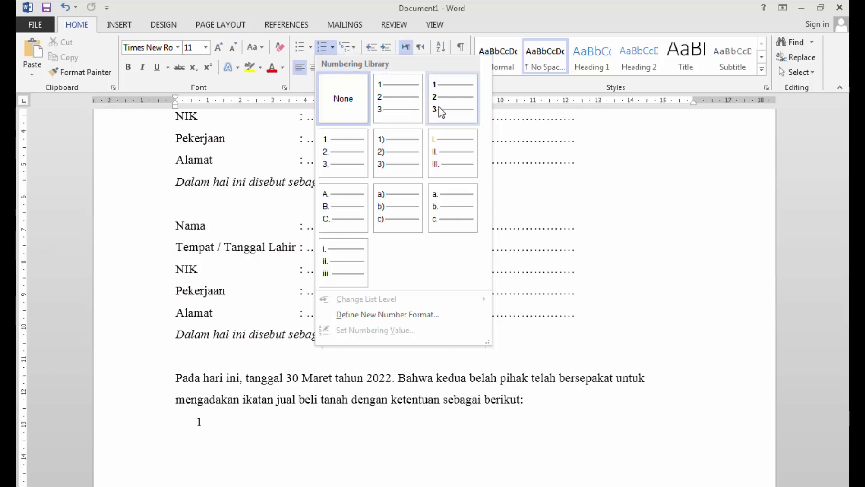
{"action": "left_click", "coordinate": [355, 164]}
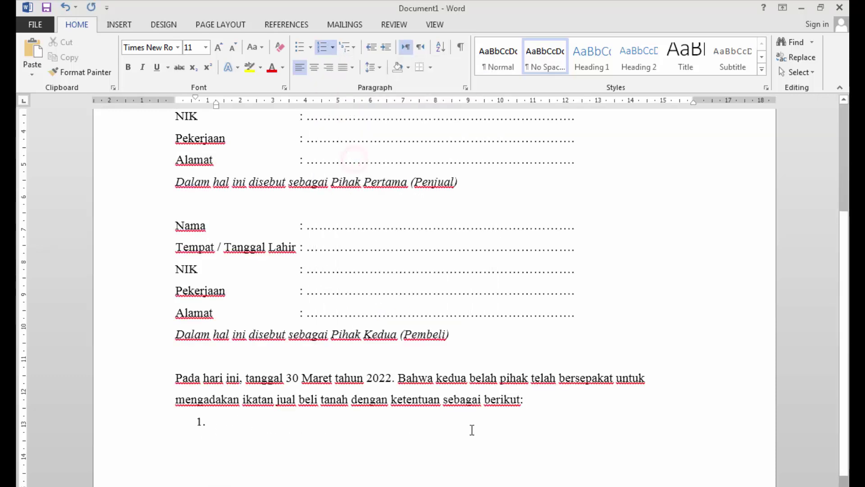
{"action": "type", "text": "Luas Tanah"}
{"action": "key", "text": "Tab"}
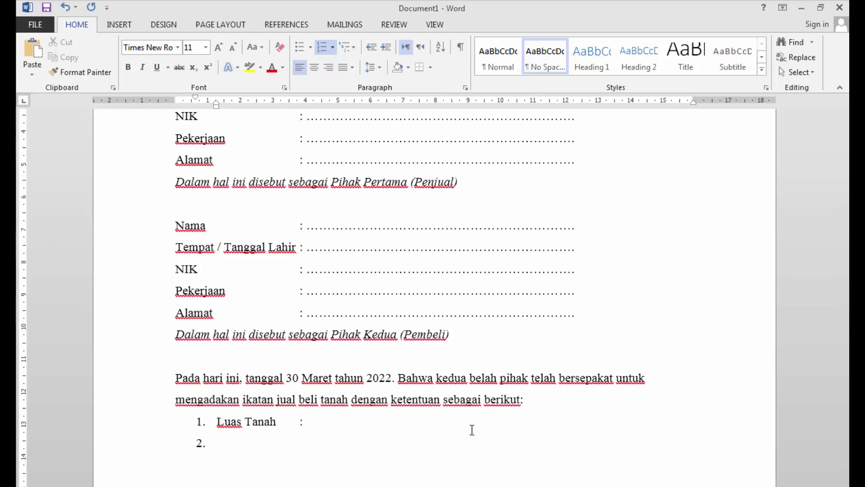
{"action": "type", "text": "Lokasi Tanah :"}
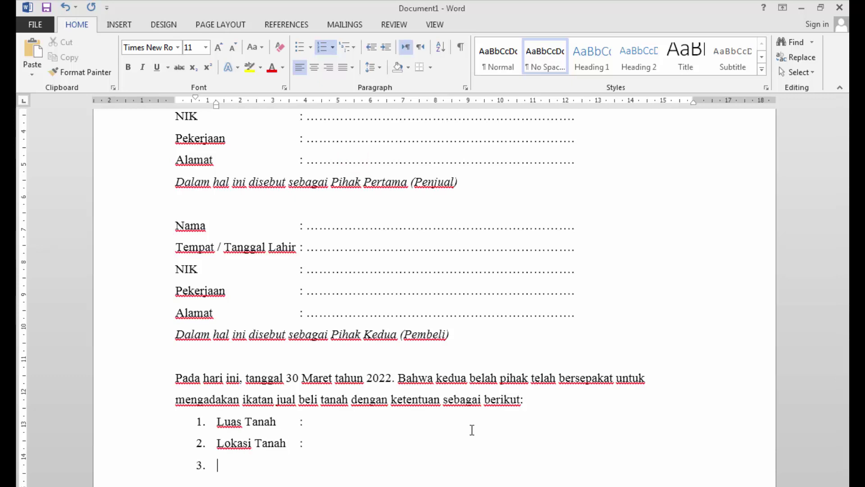
{"action": "type", "text": "harga Tanah "}
{"action": "type", "text": "uas"}
{"action": "key", "text": "Tab"}
{"action": "type", "text": ":"}
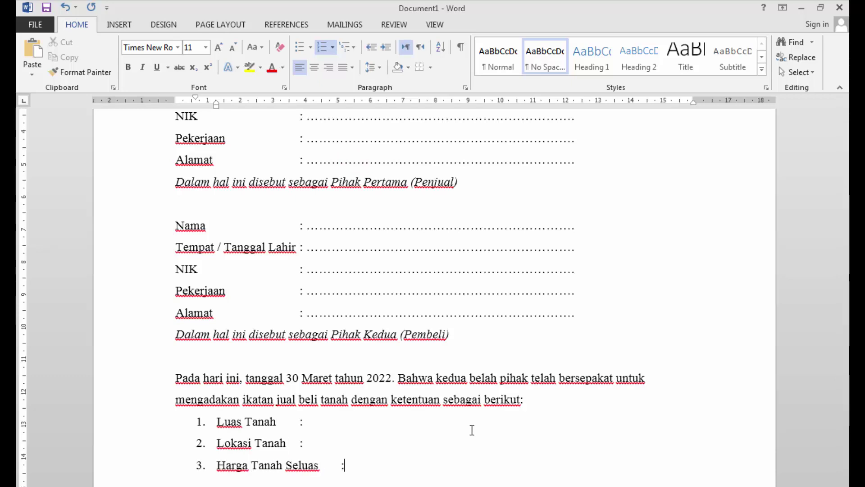
Add a fourth item 'Pembayaran dilakukan secara tunai sebesar: Rp' and dots after Luas Tanah.
{"action": "left_click", "coordinate": [472, 429]}
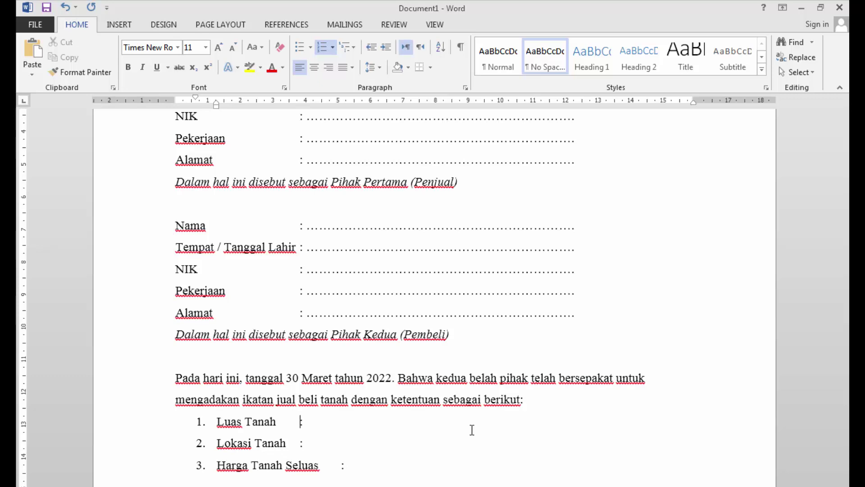
{"action": "left_click", "coordinate": [359, 466]}
{"action": "key", "text": "Return"}
{"action": "type", "text": "pembayaran"}
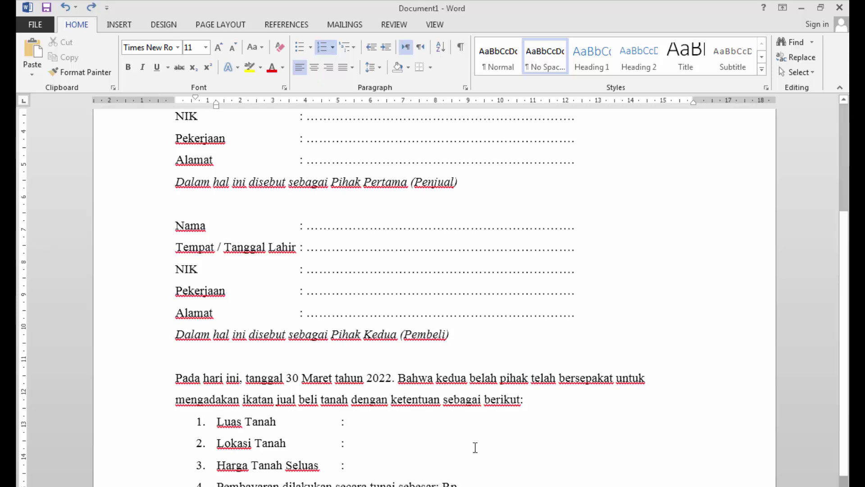
{"action": "left_click", "coordinate": [474, 425]}
{"action": "type", "text": "."}
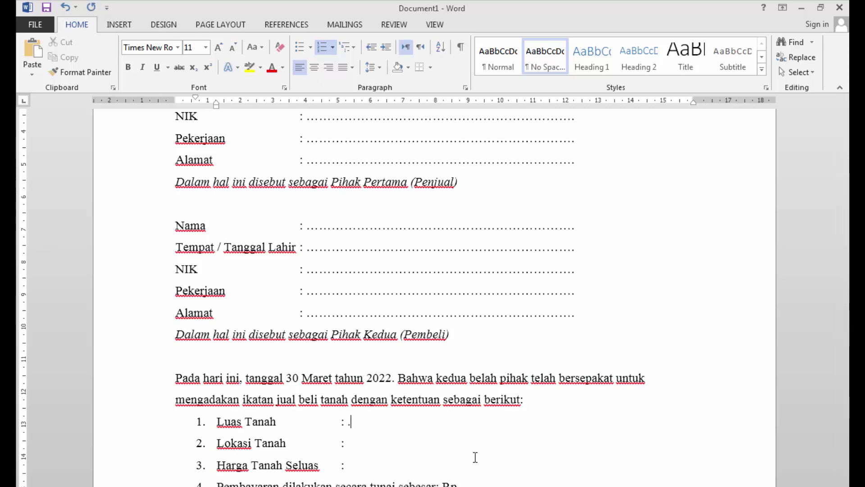
{"action": "type", "text": "....................................................."}
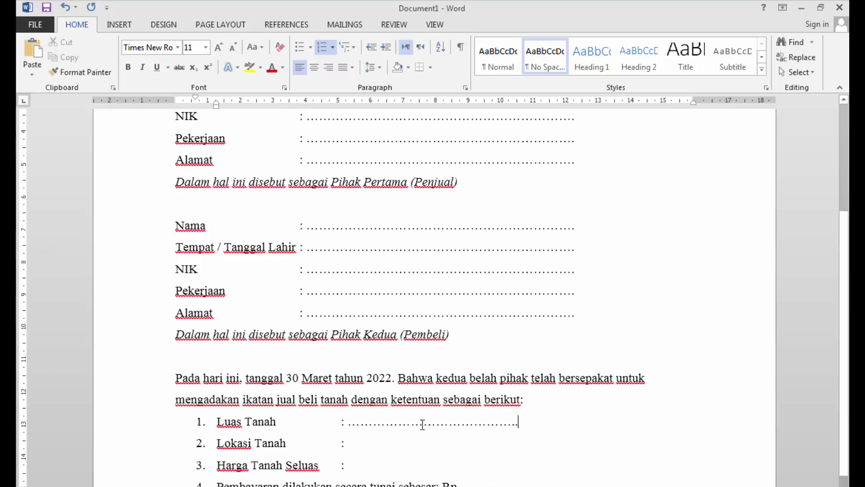
Copy the dotted line after Luas Tanah and paste it after Lokasi Tanah, Harga Tanah Seluas and Rp.
{"action": "left_click_drag", "start_coordinate": [531, 427], "coordinate": [357, 427]}
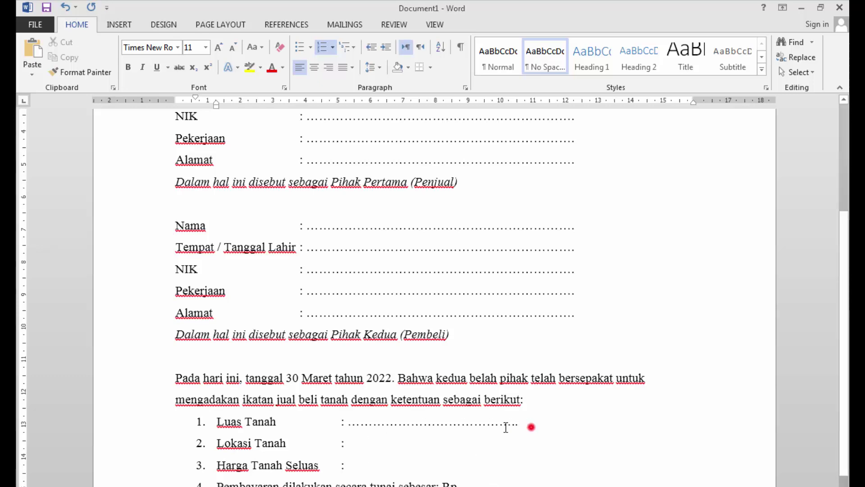
{"action": "left_click", "coordinate": [368, 448]}
{"action": "key", "text": "ctrl+v"}
{"action": "left_click", "coordinate": [370, 464]}
{"action": "key", "text": "ctrl+v"}
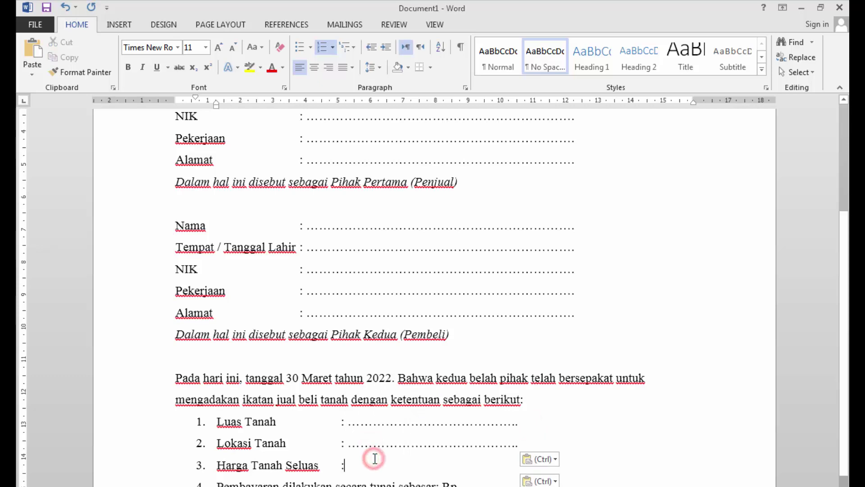
{"action": "left_click", "coordinate": [485, 484]}
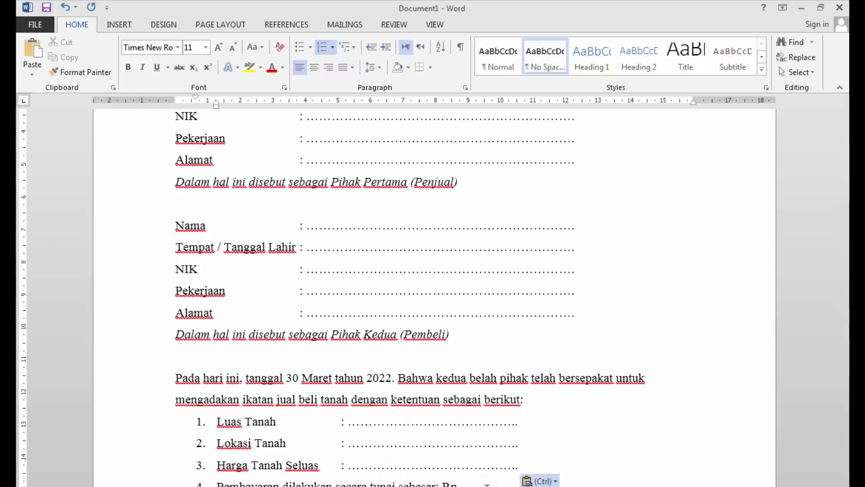
{"action": "left_click", "coordinate": [487, 485]}
{"action": "key", "text": "ctrl+v"}
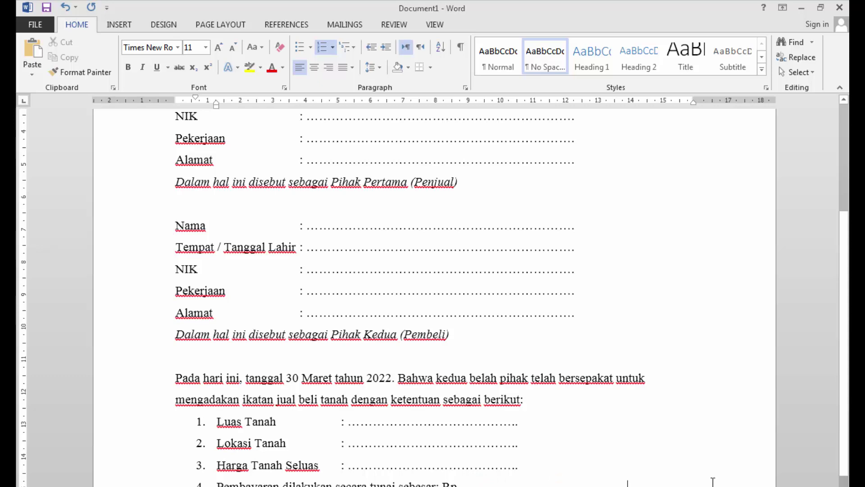
{"action": "scroll", "coordinate": [712, 481], "scroll_direction": "down", "scroll_amount": 3}
{"action": "scroll", "coordinate": [712, 481], "scroll_direction": "down", "scroll_amount": 2}
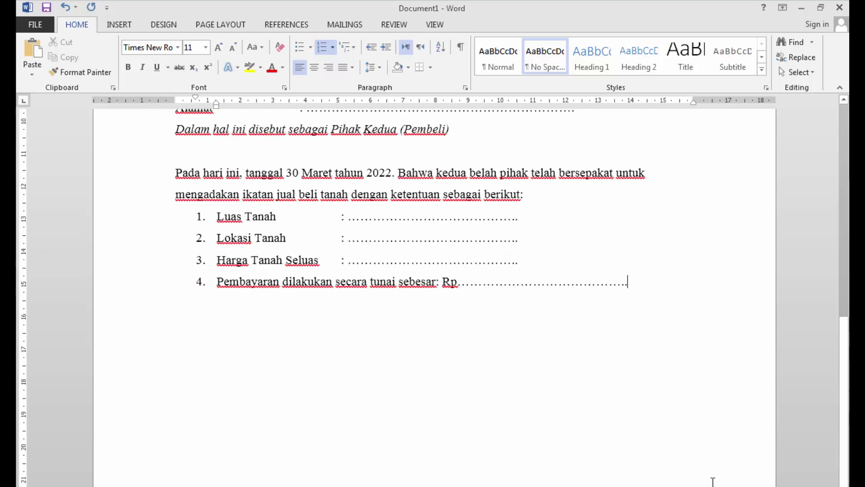
{"action": "scroll", "coordinate": [713, 481], "scroll_direction": "down", "scroll_amount": 2}
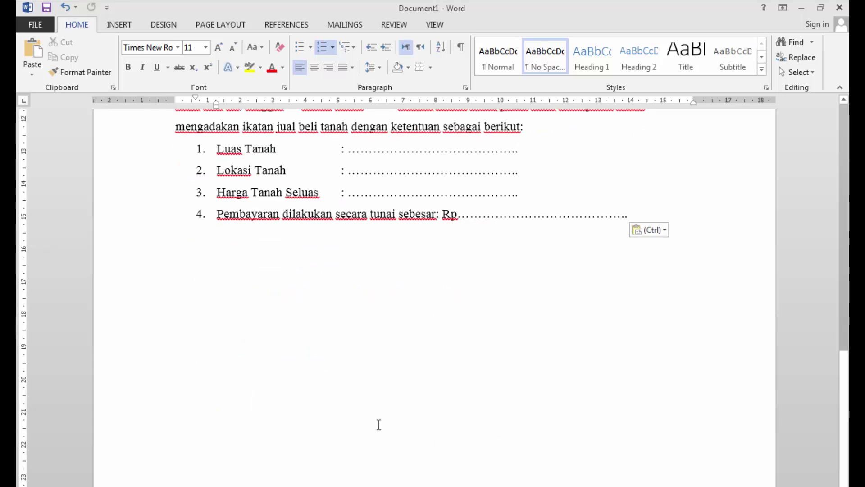
{"action": "scroll", "coordinate": [379, 424], "scroll_direction": "up", "scroll_amount": 10}
{"action": "scroll", "coordinate": [379, 424], "scroll_direction": "up", "scroll_amount": 3}
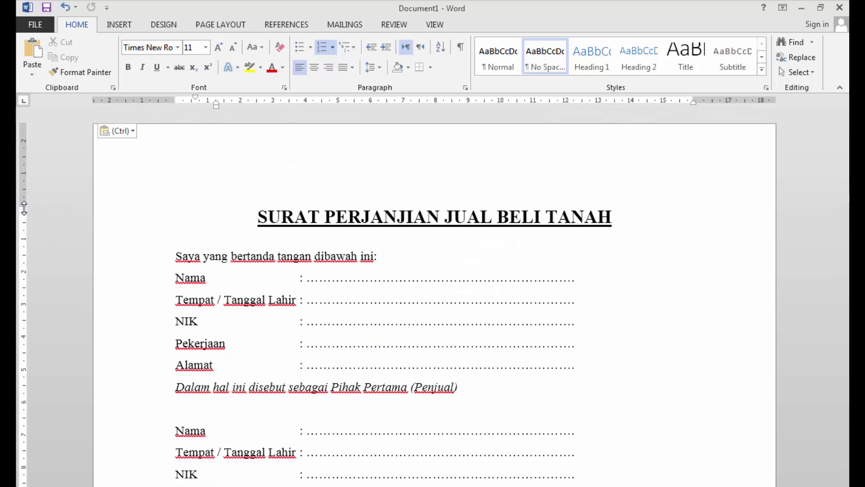
Reduce the page's top margin by dragging its boundary up on the vertical ruler.
{"action": "left_click_drag", "start_coordinate": [23, 208], "coordinate": [27, 173]}
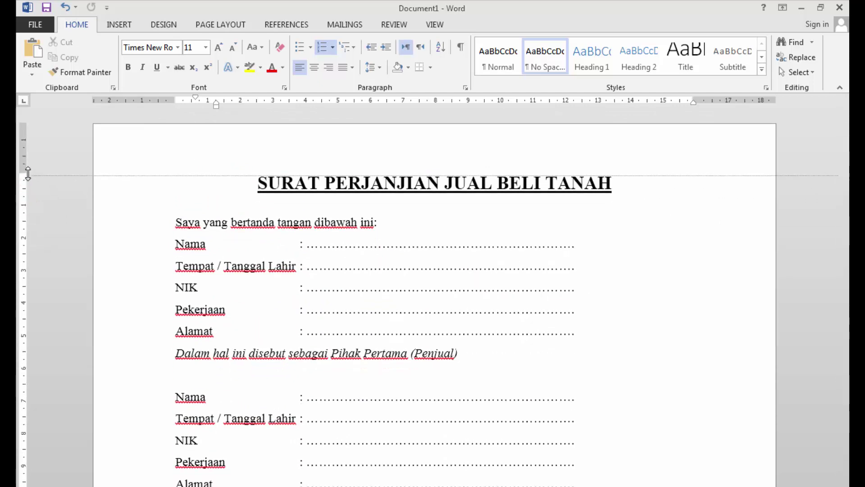
{"action": "scroll", "coordinate": [191, 340], "scroll_direction": "down", "scroll_amount": 7}
{"action": "scroll", "coordinate": [191, 340], "scroll_direction": "down", "scroll_amount": 2}
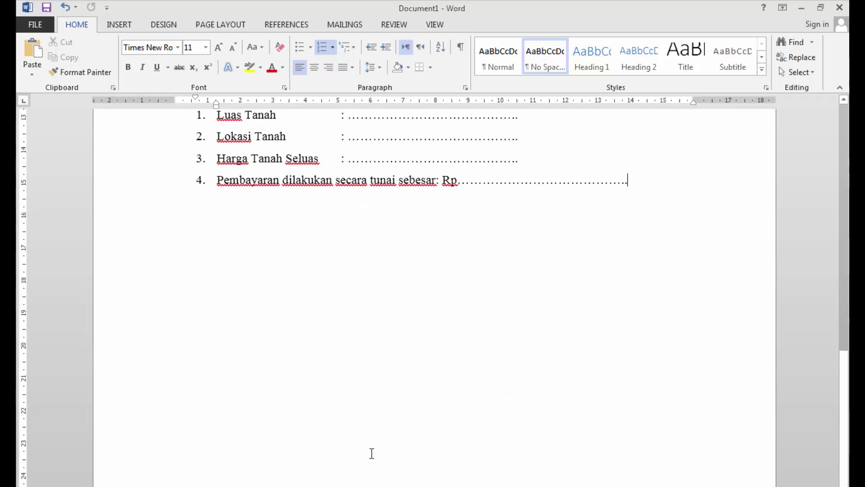
{"action": "scroll", "coordinate": [373, 447], "scroll_direction": "up", "scroll_amount": 3}
Add an empty unnumbered line below item 4 of the list.
{"action": "key", "text": "Return"}
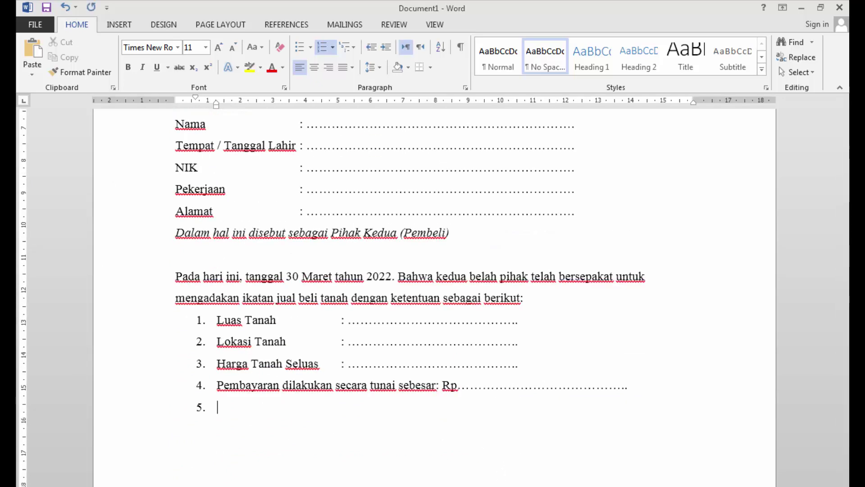
{"action": "key", "text": "Return"}
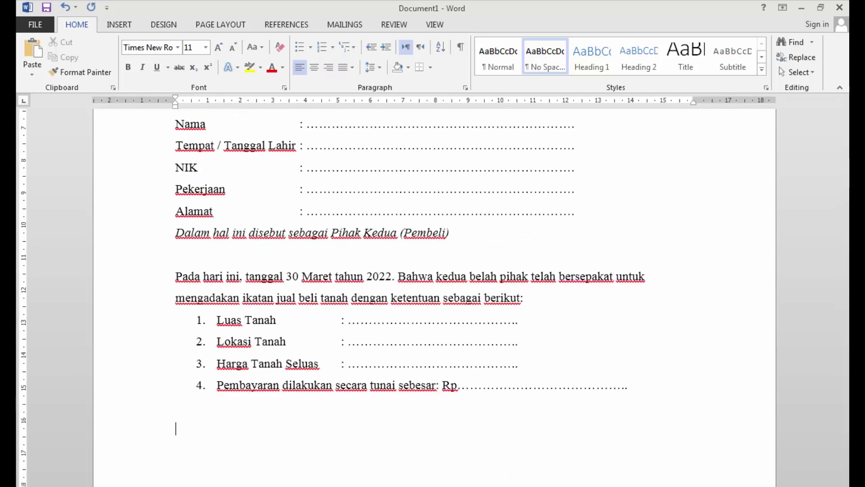
{"action": "scroll", "coordinate": [433, 293], "scroll_direction": "down", "scroll_amount": 1}
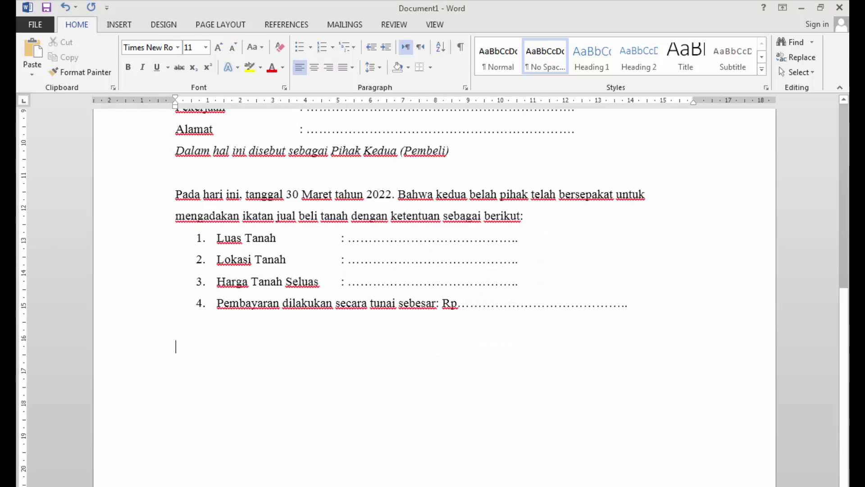
{"action": "scroll", "coordinate": [432, 293], "scroll_direction": "down", "scroll_amount": 2}
{"action": "scroll", "coordinate": [432, 293], "scroll_direction": "up", "scroll_amount": 1}
{"action": "scroll", "coordinate": [433, 293], "scroll_direction": "down", "scroll_amount": 1}
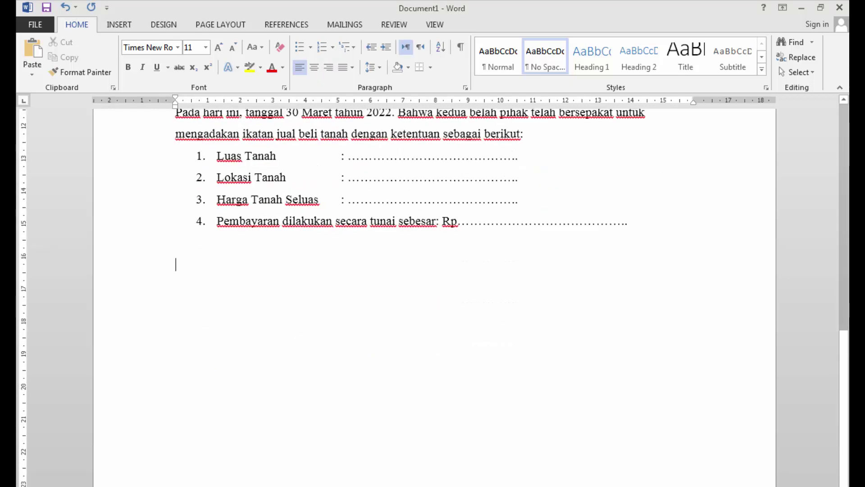
Type the closing paragraph 'Demikianlah surat perjanjian ini dibuat rangkap 2 (asli)…', noting each copy is equally binding.
{"action": "type", "text": "demikianlah surat perjanjian ini"}
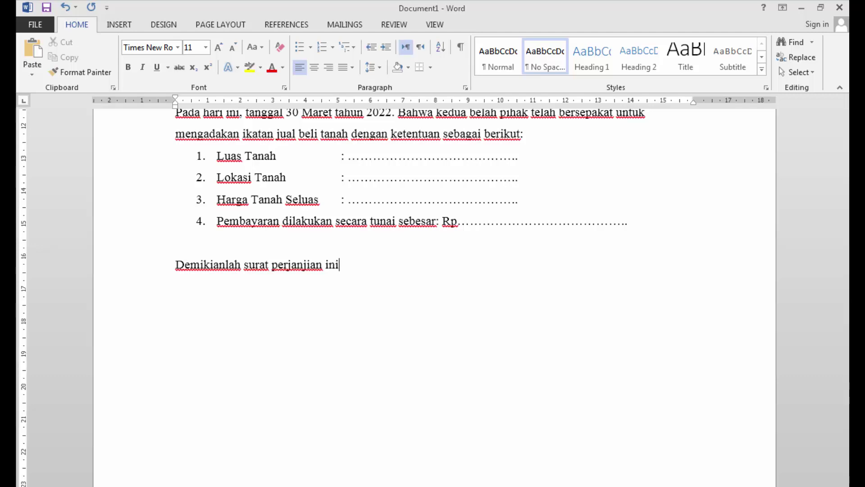
{"action": "type", "text": " dibuat rangkap"}
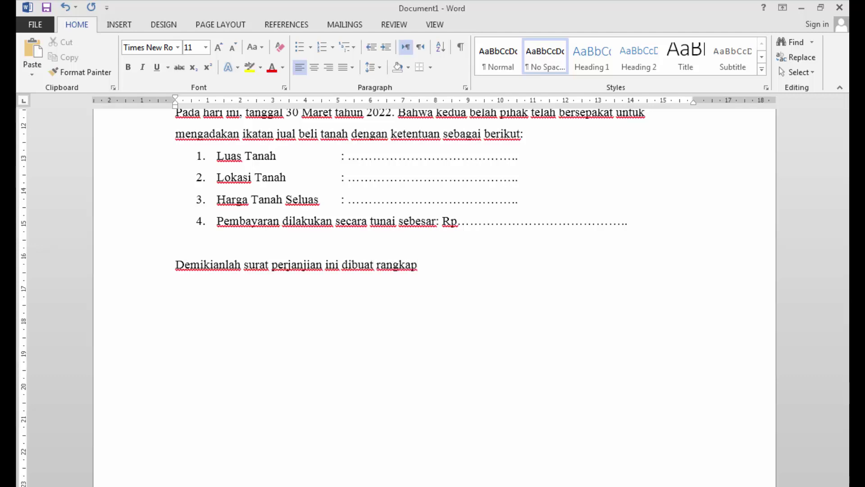
{"action": "type", "text": " 2 (asli) yang mana ma"}
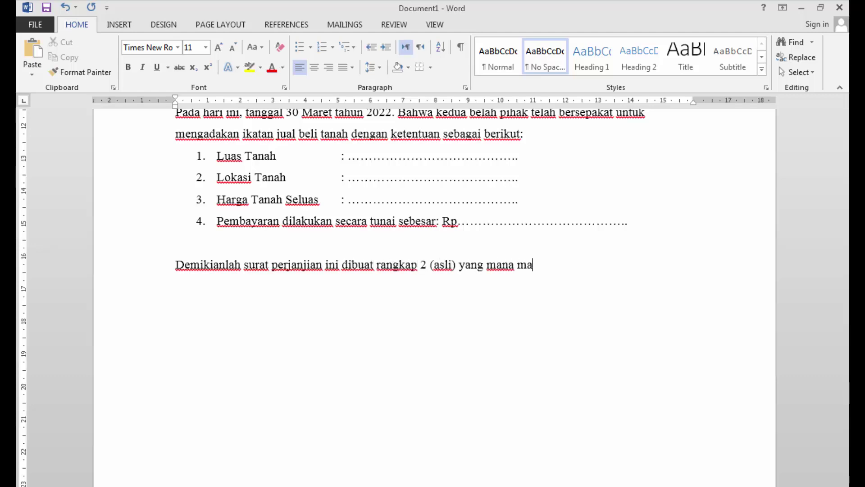
{"action": "type", "text": "sing-masing sama bunyinya"}
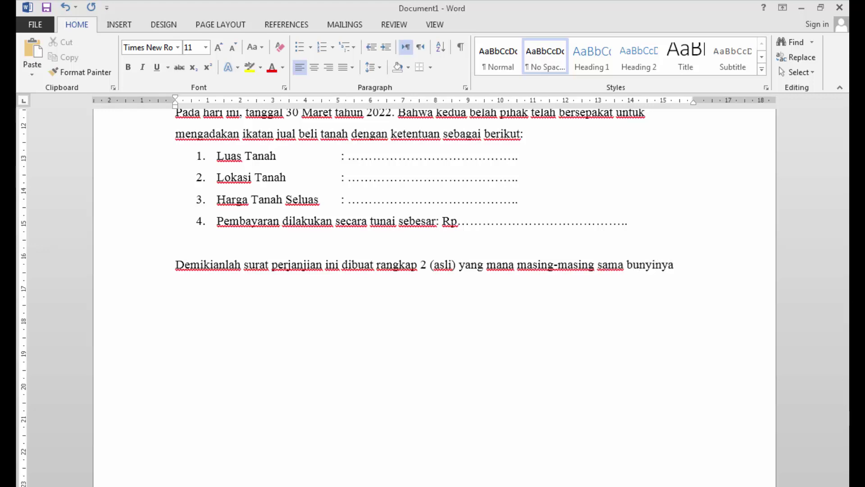
{"action": "type", "text": " dan ditanda tangani"}
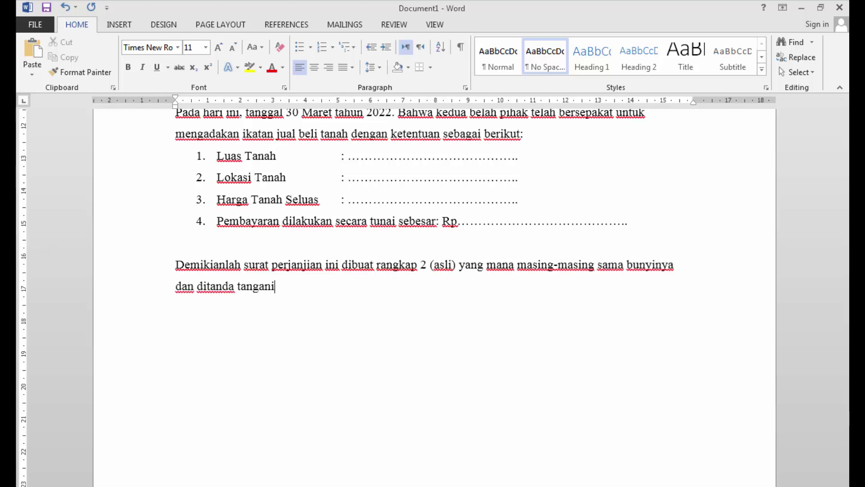
{"action": "type", "text": " di atas materai"}
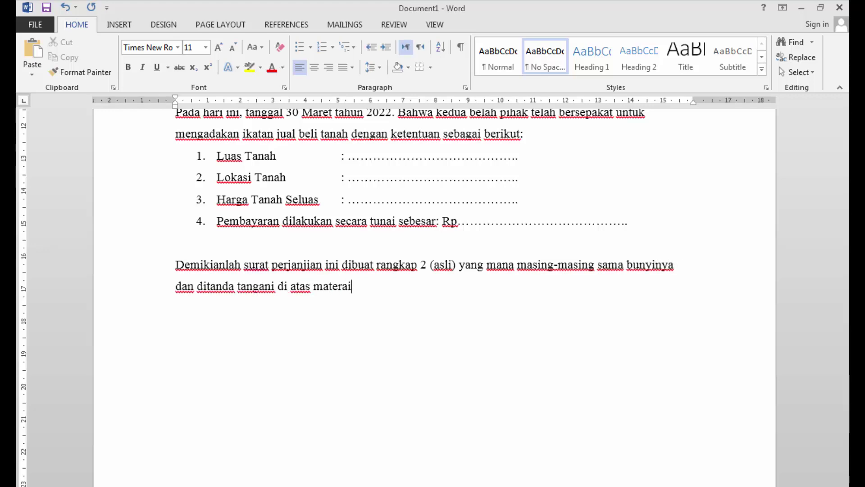
{"action": "type", "text": ", cukup serta mem"}
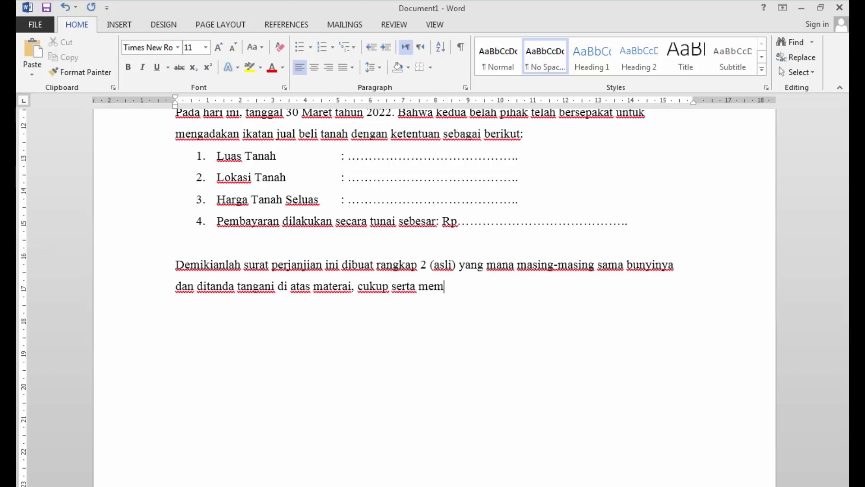
{"action": "type", "text": "punyai kekuatan hukum "}
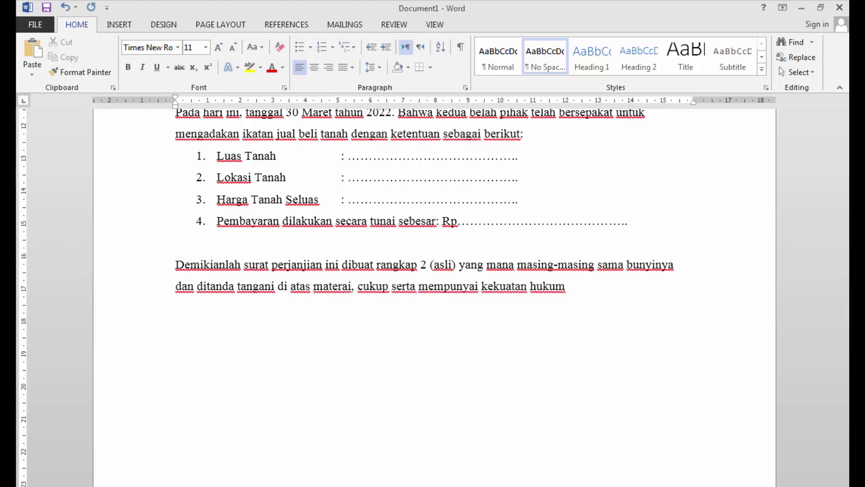
{"action": "type", "text": "yang sama serta ditanda tanga"}
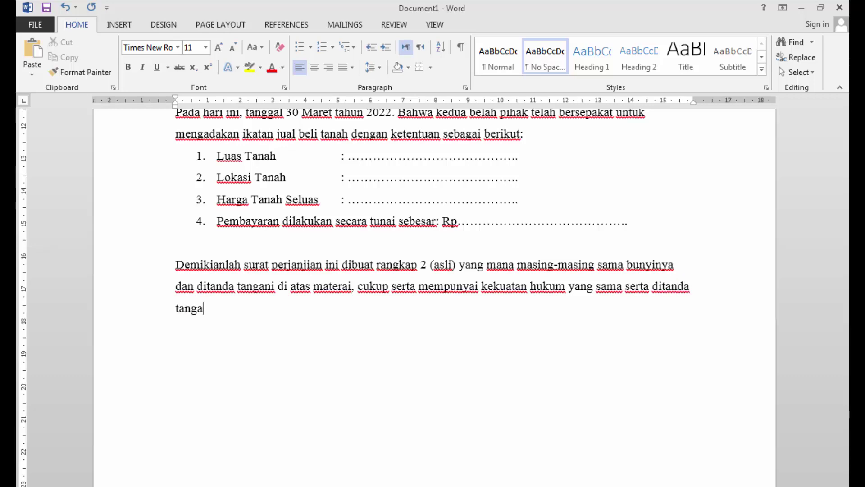
{"action": "type", "text": "oleh kedua belah pihak."}
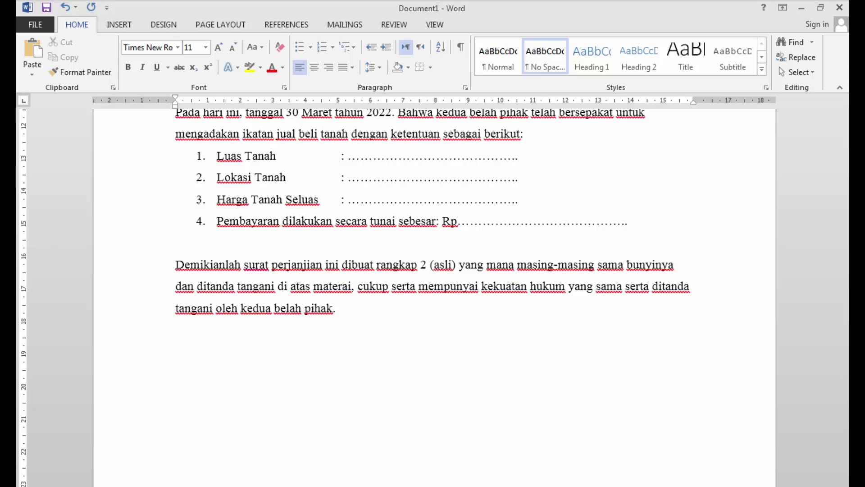
{"action": "scroll", "coordinate": [433, 271], "scroll_direction": "down", "scroll_amount": 1}
Type the date line 'Bekasi, …… 2022' below the closing paragraph.
{"action": "key", "text": "Return"}
{"action": "type", "text": "bekasi."}
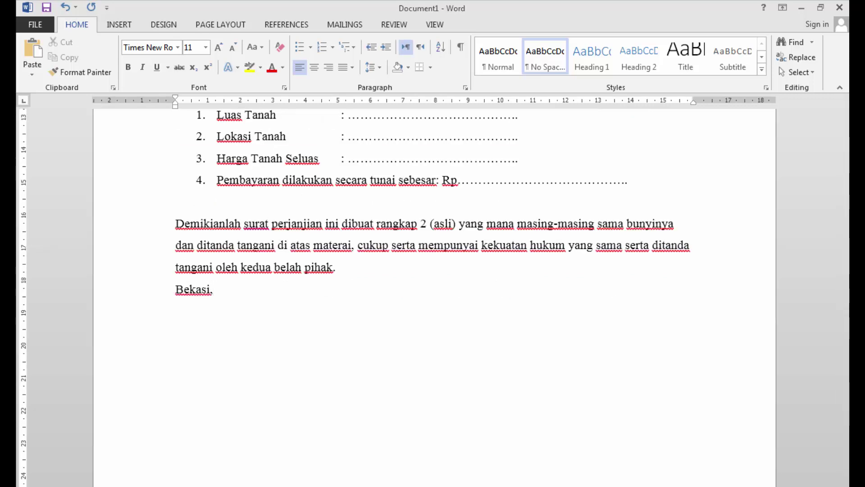
{"action": "type", "text": " ......"}
{"action": "key", "text": "BackSpace"}
{"action": "type", "text": "22"}
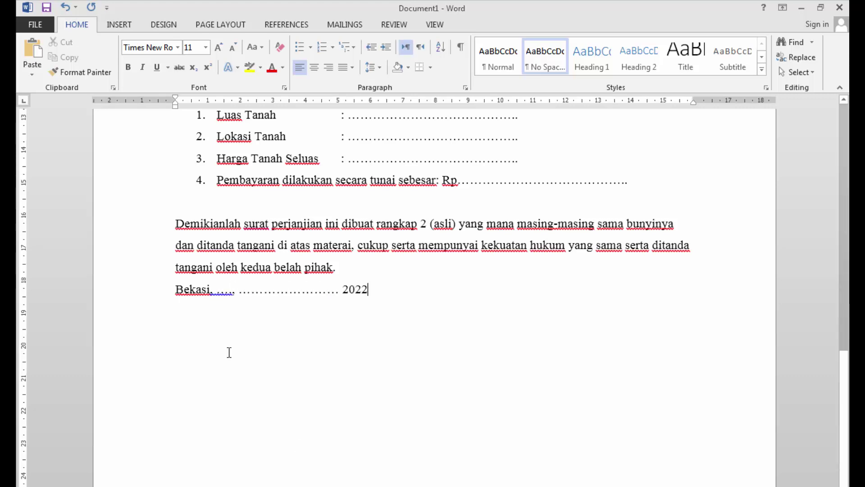
Right-align the date line and start a new left-aligned line beneath it.
{"action": "left_click", "coordinate": [174, 289]}
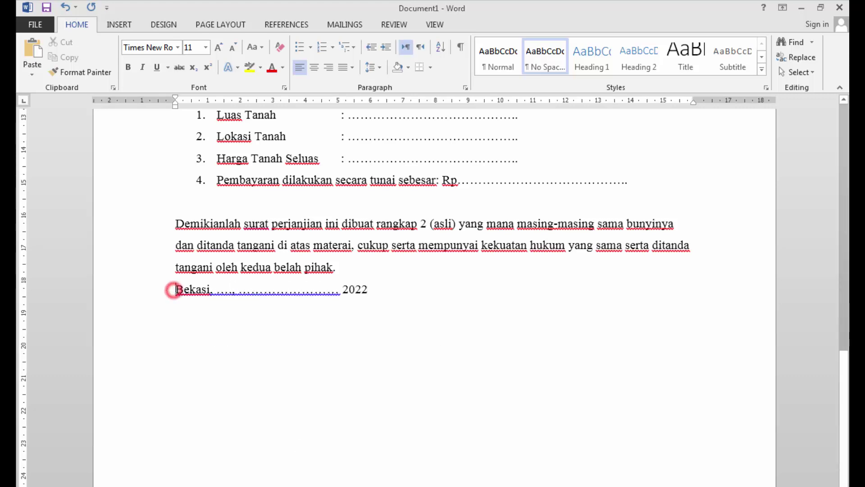
{"action": "left_click", "coordinate": [328, 67]}
{"action": "left_click", "coordinate": [708, 297]}
{"action": "key", "text": "Return"}
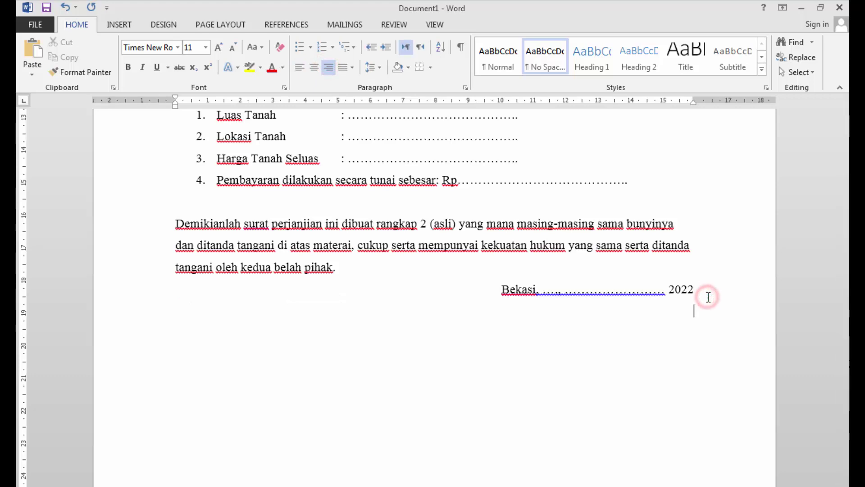
{"action": "left_click", "coordinate": [300, 67]}
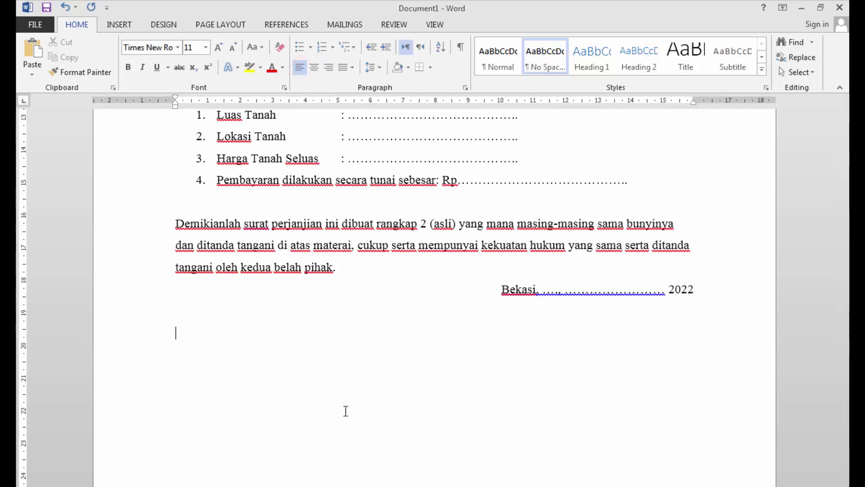
Add a blank line before the date and type 'Pihak Kedua (Pembeli)' and 'Pihak Pertama (Penjual)' side by side.
{"action": "left_click", "coordinate": [354, 270]}
{"action": "key", "text": "Return"}
{"action": "left_click", "coordinate": [251, 335]}
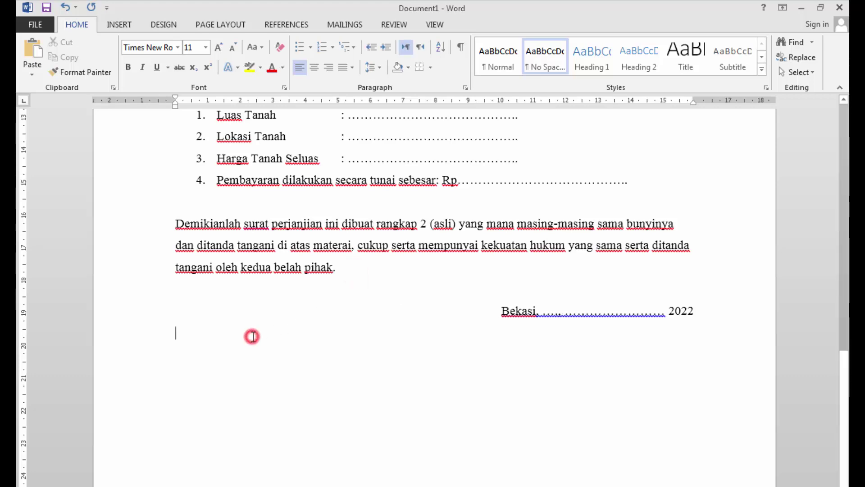
{"action": "key", "text": "Return"}
{"action": "type", "text": "Pihak "}
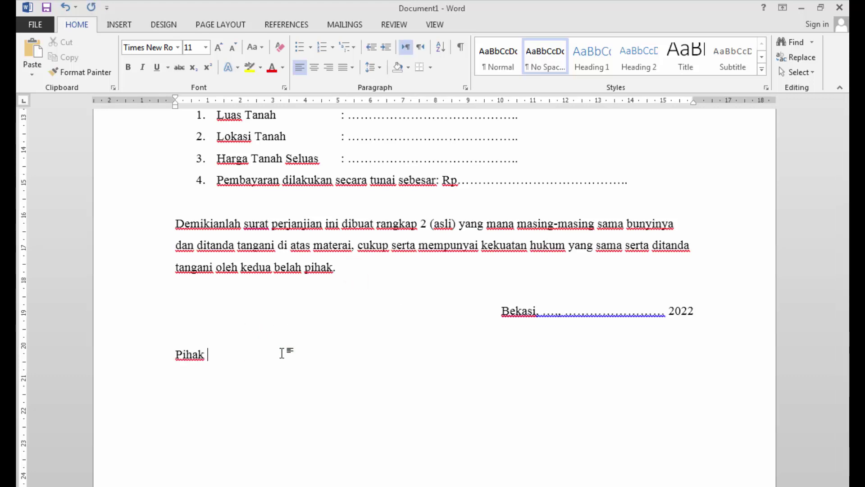
{"action": "type", "text": "Kedua "}
{"action": "type", "text": "(P"}
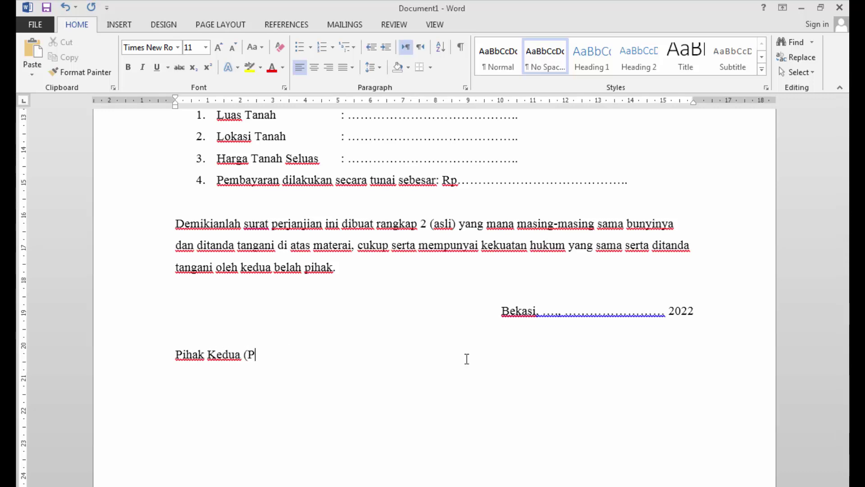
{"action": "type", "text": "embel"}
{"action": "key", "text": "Tab"}
{"action": "key", "text": "Tab"}
{"action": "key", "text": "Tab"}
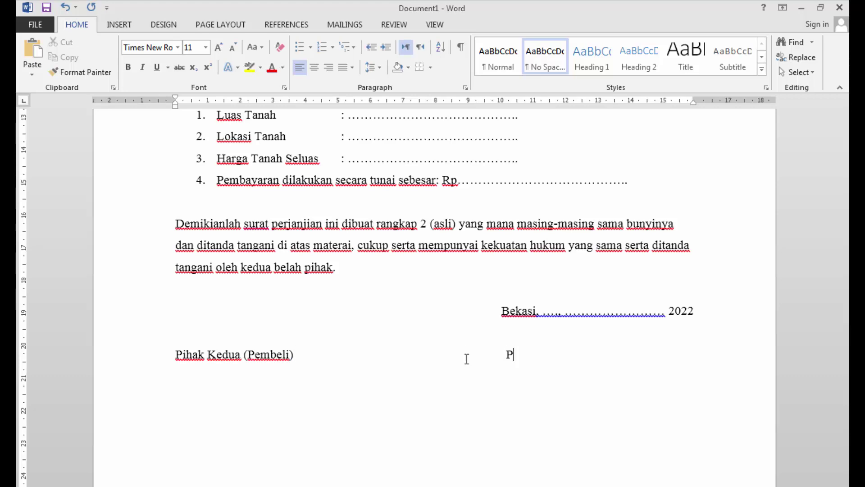
{"action": "type", "text": "ihak Pertama (P"}
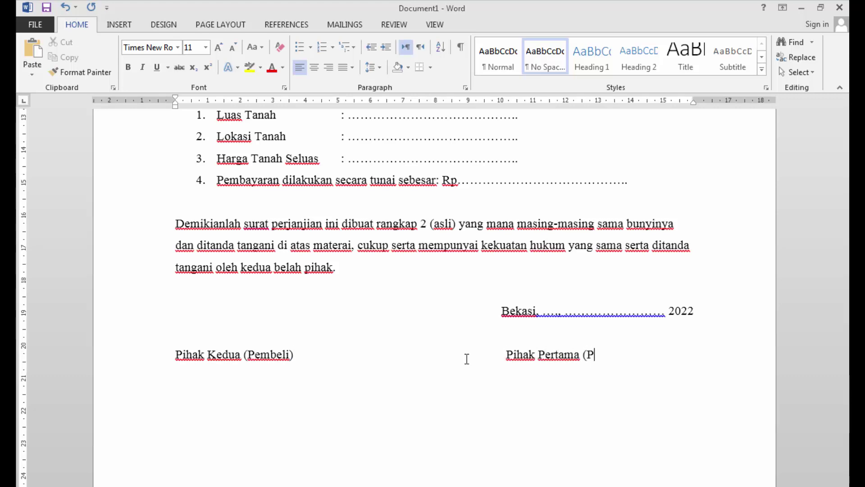
{"action": "type", "text": "enjual)"}
{"action": "left_click", "coordinate": [179, 339]}
{"action": "key", "text": "BackSpace"}
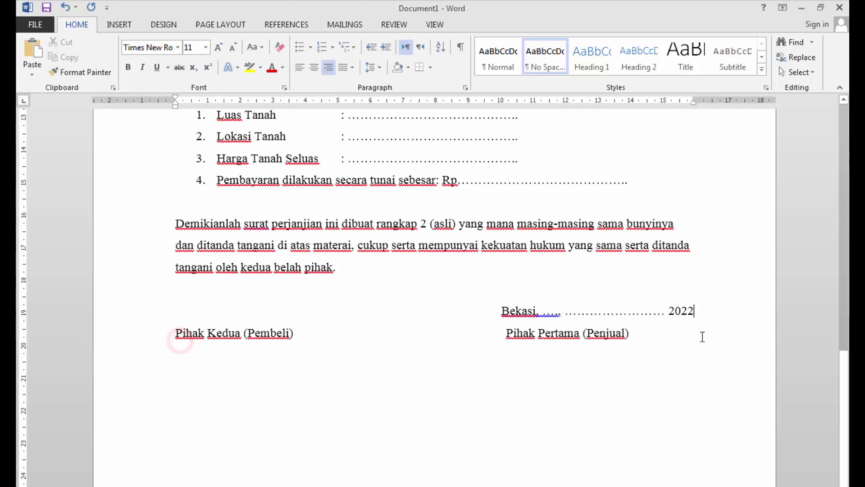
Add a dotted signature placeholder under the left label and paste a copy under the right label.
{"action": "left_click", "coordinate": [702, 336]}
{"action": "key", "text": "Return"}
{"action": "key", "text": "Return"}
{"action": "key", "text": "Return"}
{"action": "type", "text": "(."}
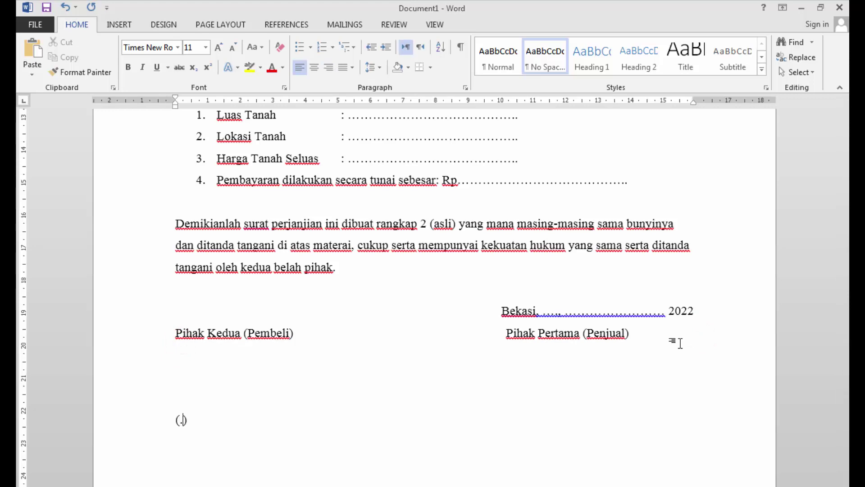
{"action": "type", "text": "......................."}
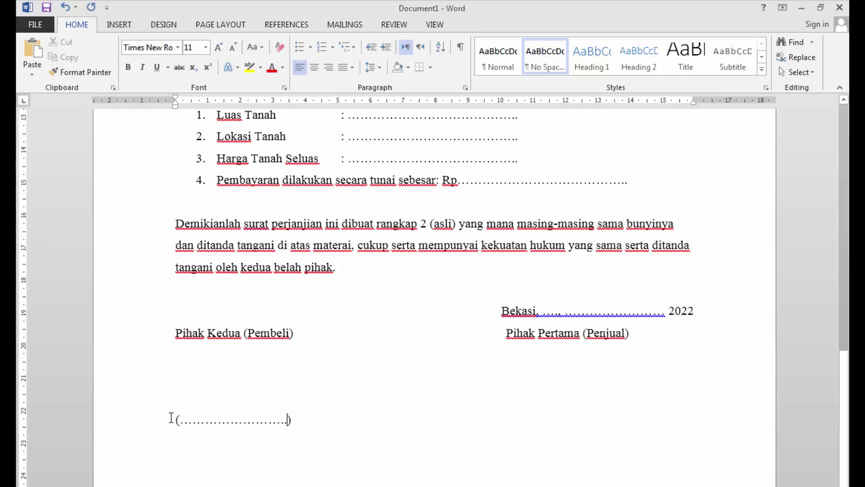
{"action": "left_click_drag", "start_coordinate": [171, 418], "coordinate": [303, 416]}
{"action": "left_click", "coordinate": [304, 421]}
{"action": "key", "text": "Tab"}
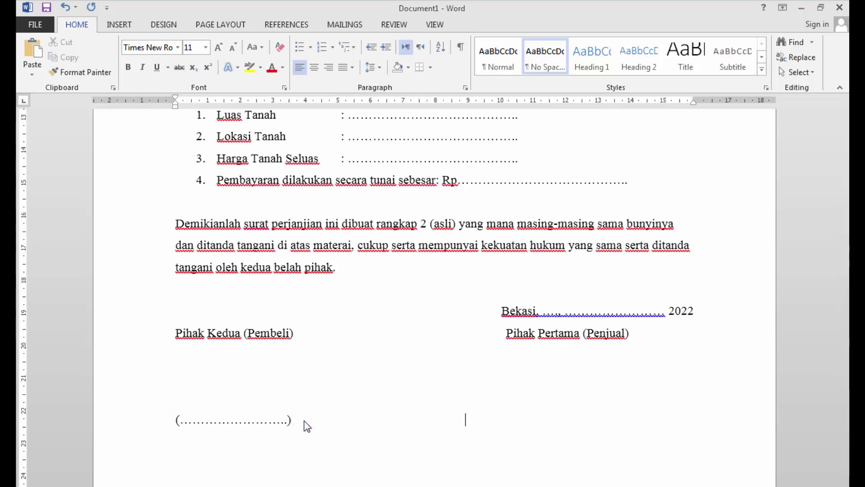
{"action": "key", "text": "ctrl+v"}
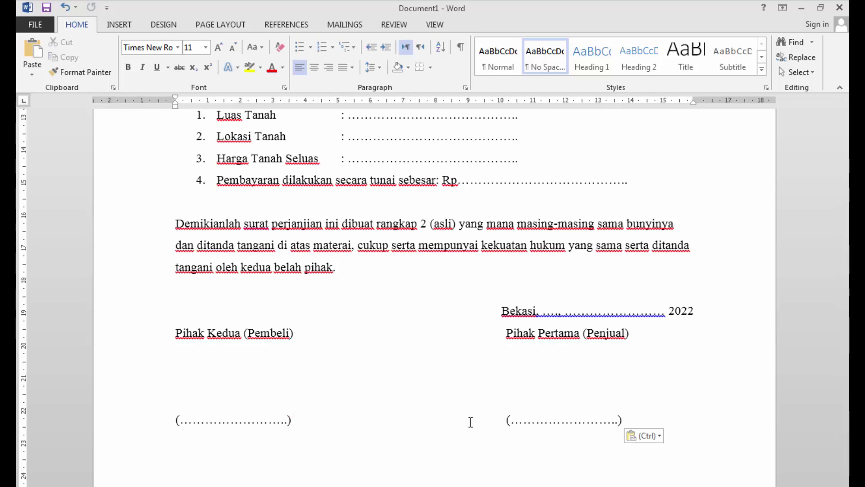
Type 'Saksi-saksi' headings in both the left and right columns.
{"action": "type", "text": "SAK"}
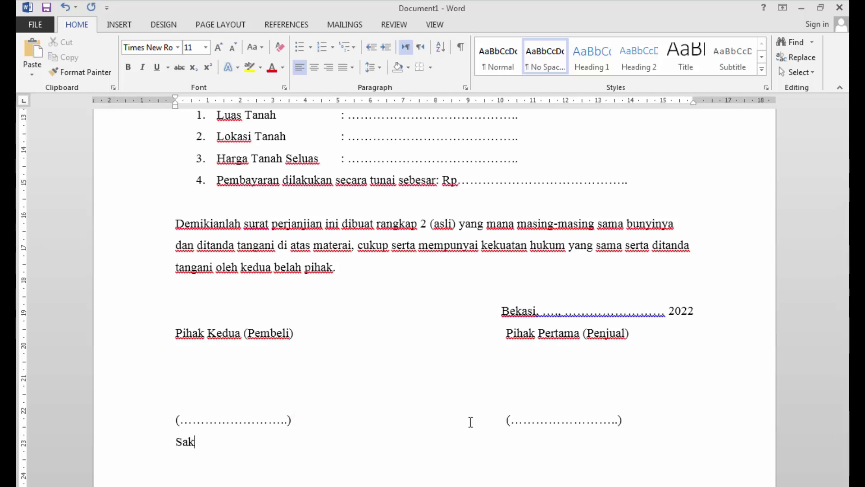
{"action": "type", "text": "si-sa"}
{"action": "type", "text": "ksi"}
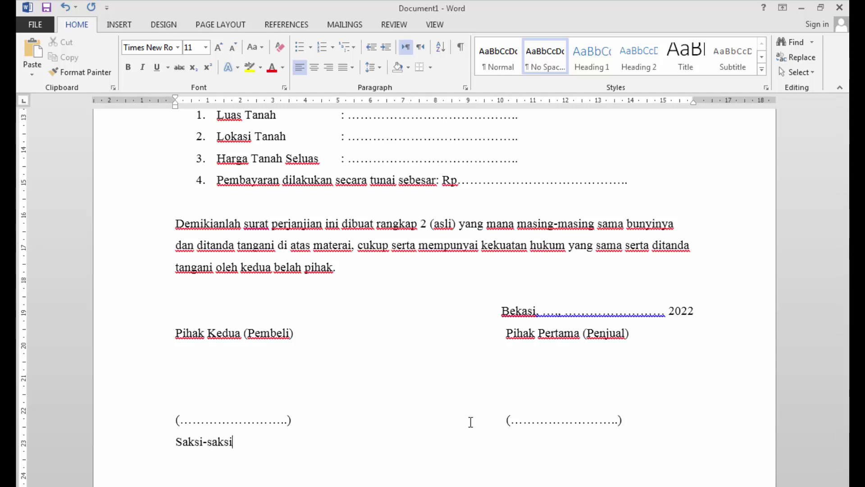
{"action": "key", "text": "Tab"}
{"action": "type", "text": "s"}
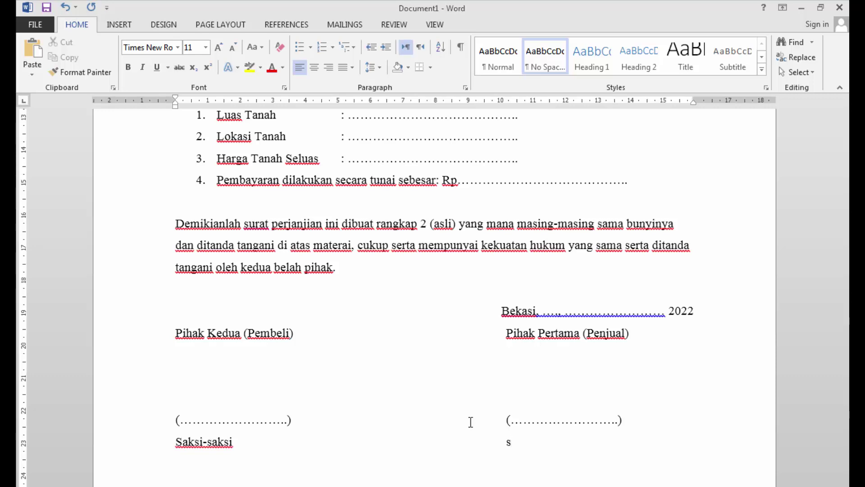
{"action": "key", "text": "BackSpace"}
{"action": "type", "text": "Saksi-saksi"}
{"action": "key", "text": "Return"}
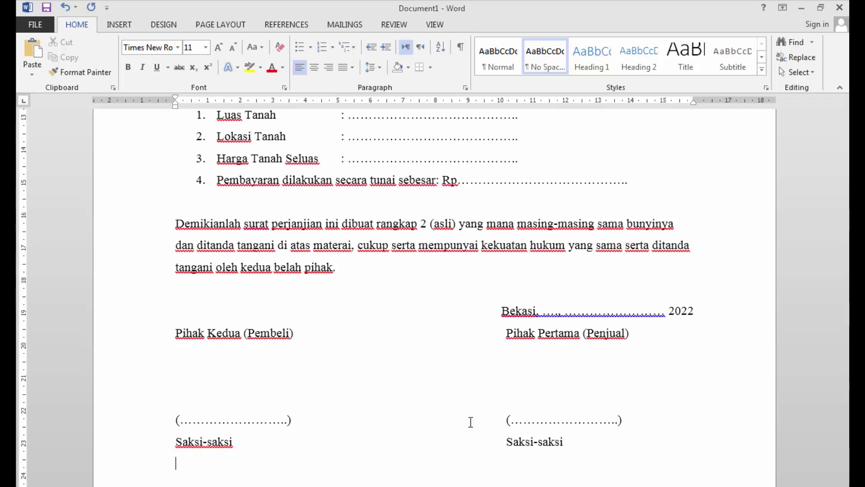
Number the witness lines 1., 2. and 3. under both Saksi-saksi headings.
{"action": "type", "text": "1."}
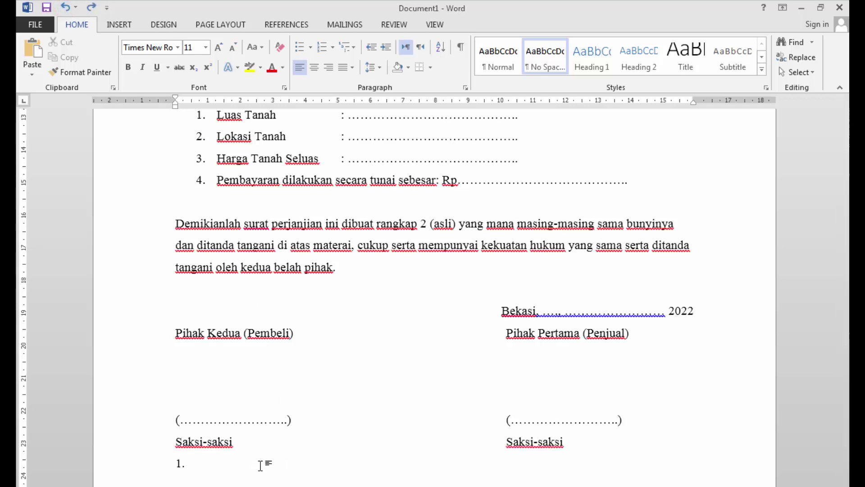
{"action": "key", "text": "Return"}
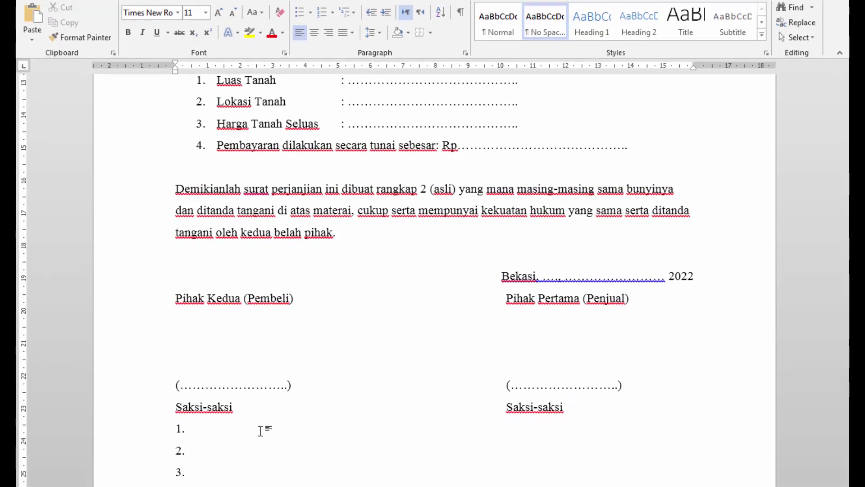
{"action": "left_click", "coordinate": [522, 427]}
{"action": "key", "text": "Tab"}
{"action": "key", "text": "Tab"}
{"action": "key", "text": "Tab"}
{"action": "key", "text": "Tab"}
{"action": "key", "text": "Tab"}
{"action": "key", "text": "Tab"}
{"action": "type", "text": "1."}
{"action": "key", "text": "Down"}
{"action": "type", "text": "11"}
{"action": "key", "text": "BackSpace"}
{"action": "key", "text": "BackSpace"}
{"action": "key", "text": "Tab"}
{"action": "key", "text": "Tab"}
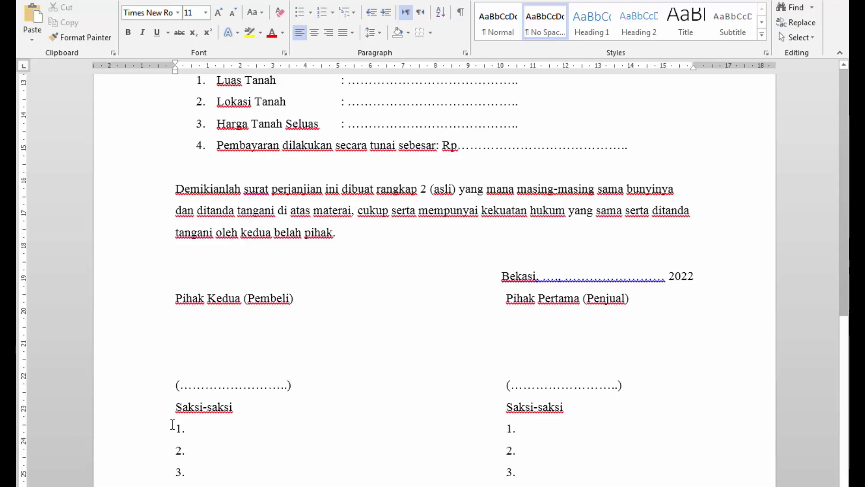
Set the witness lines 1 to 3 to 2.0 line spacing.
{"action": "left_click_drag", "start_coordinate": [172, 428], "coordinate": [183, 472]}
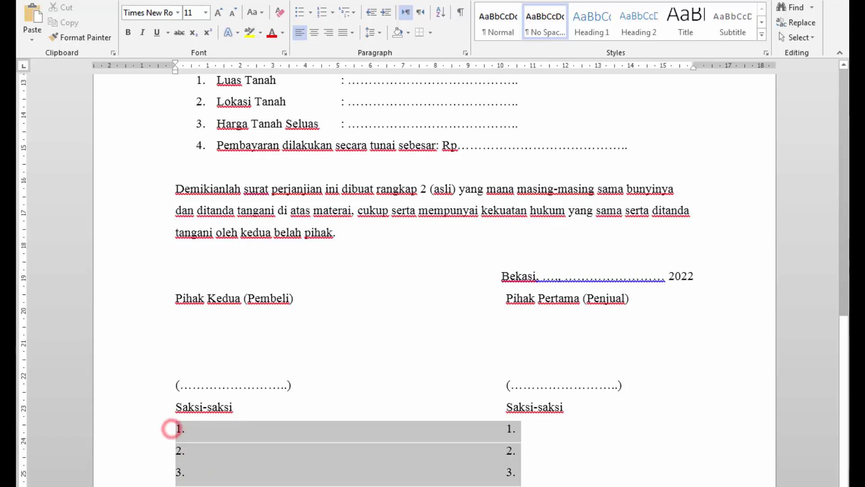
{"action": "left_click", "coordinate": [374, 67]}
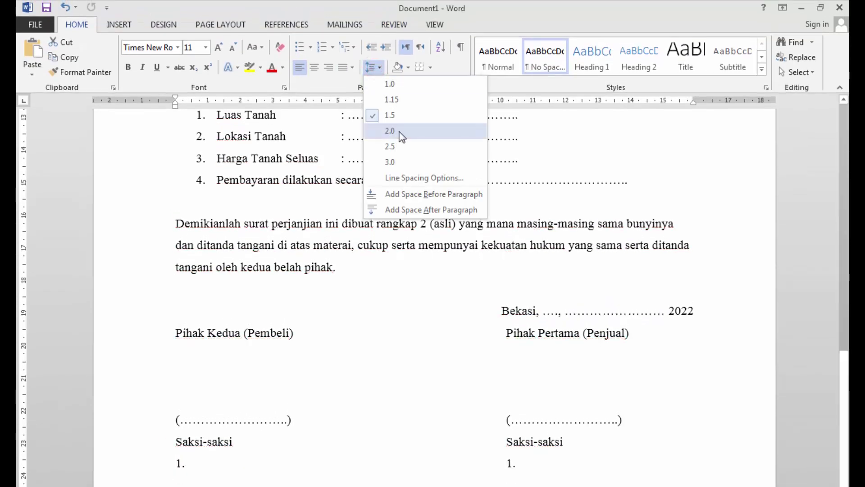
{"action": "left_click", "coordinate": [404, 131]}
{"action": "left_click", "coordinate": [691, 458]}
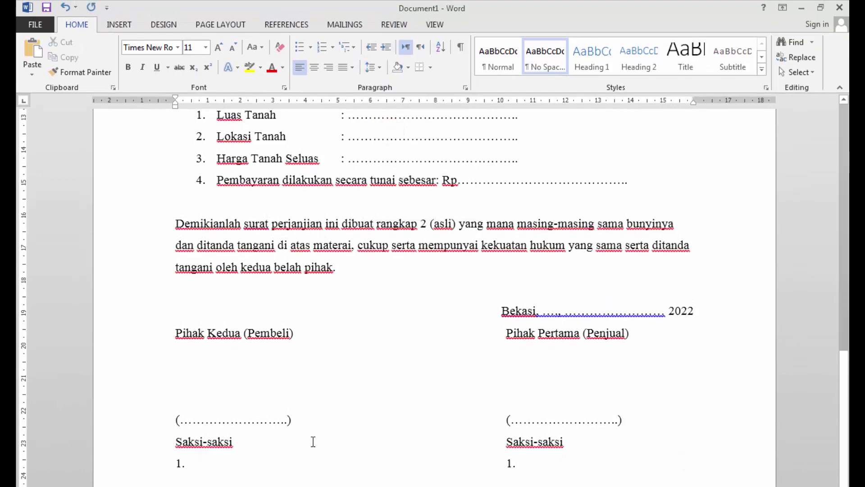
Justify the closing 'Demikianlah…' paragraph.
{"action": "scroll", "coordinate": [313, 441], "scroll_direction": "up", "scroll_amount": 2}
{"action": "scroll", "coordinate": [313, 441], "scroll_direction": "up", "scroll_amount": 4}
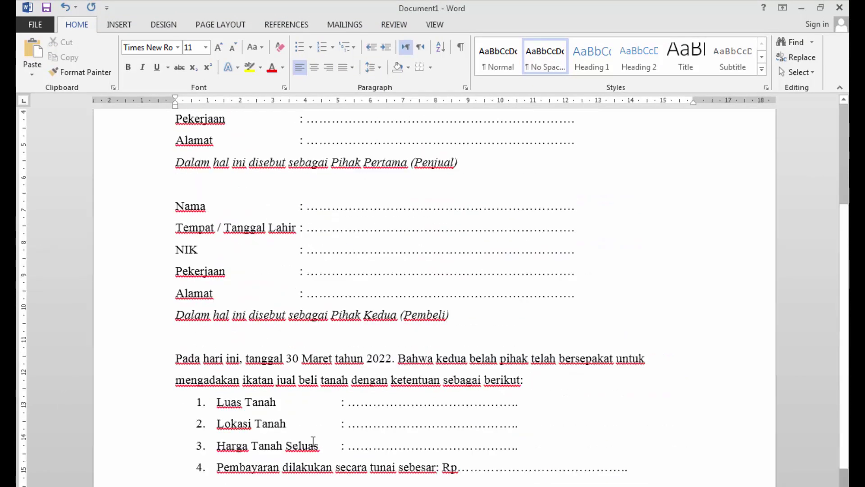
{"action": "scroll", "coordinate": [313, 442], "scroll_direction": "up", "scroll_amount": 4}
{"action": "scroll", "coordinate": [313, 442], "scroll_direction": "down", "scroll_amount": 3}
{"action": "scroll", "coordinate": [321, 414], "scroll_direction": "down", "scroll_amount": 2}
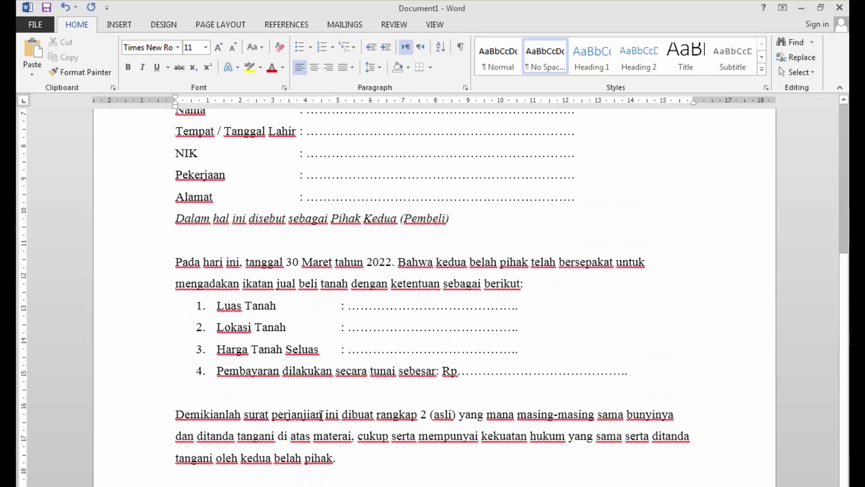
{"action": "scroll", "coordinate": [321, 415], "scroll_direction": "down", "scroll_amount": 3}
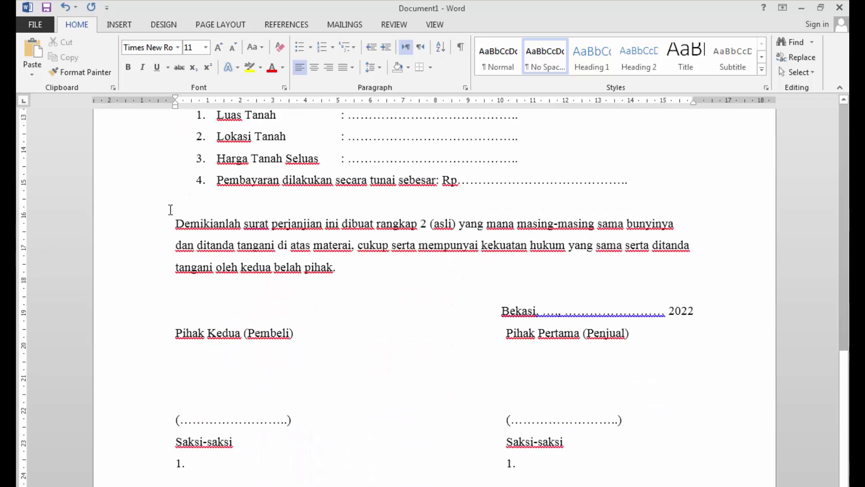
{"action": "left_click_drag", "start_coordinate": [171, 226], "coordinate": [377, 273]}
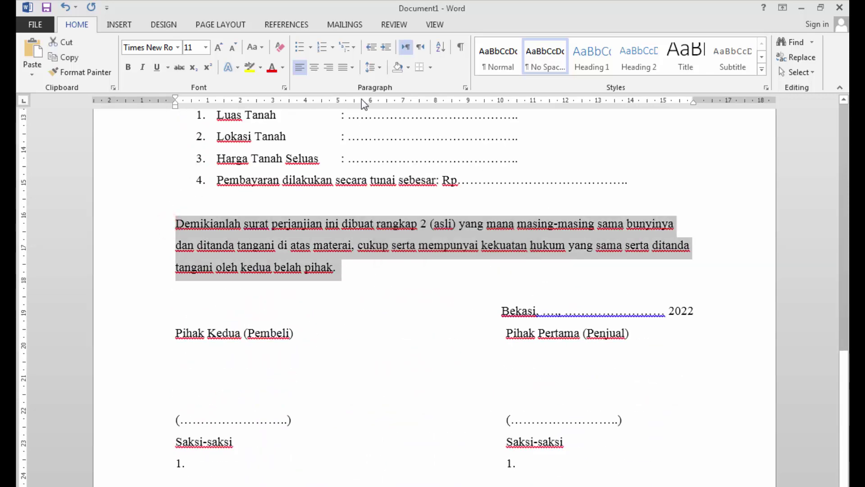
{"action": "left_click", "coordinate": [351, 67]}
{"action": "left_click", "coordinate": [362, 86]}
Justify the 'Pada hari ini…' paragraph.
{"action": "scroll", "coordinate": [446, 265], "scroll_direction": "up", "scroll_amount": 4}
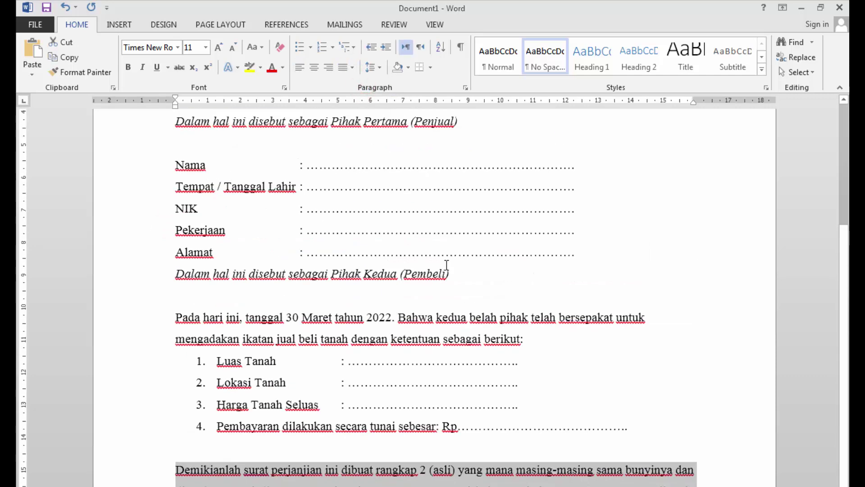
{"action": "scroll", "coordinate": [446, 265], "scroll_direction": "up", "scroll_amount": 2}
{"action": "left_click_drag", "start_coordinate": [174, 437], "coordinate": [556, 458]}
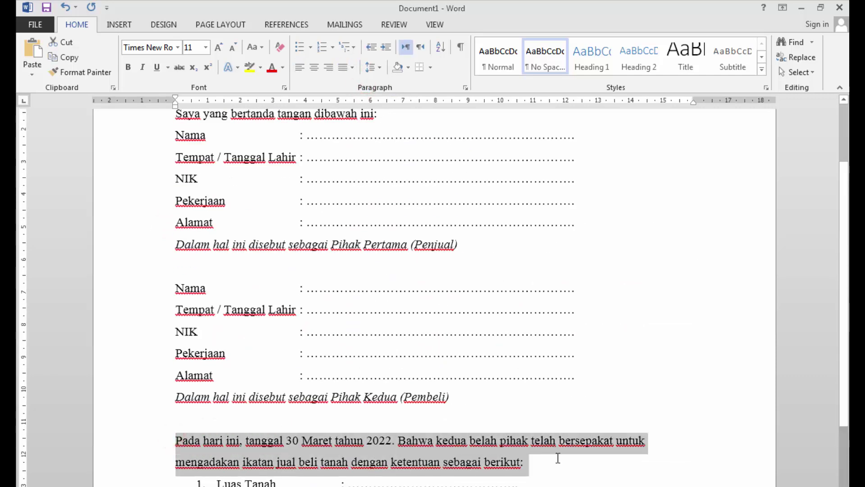
{"action": "left_click", "coordinate": [348, 67]}
{"action": "left_click", "coordinate": [376, 130]}
{"action": "left_click", "coordinate": [739, 351]}
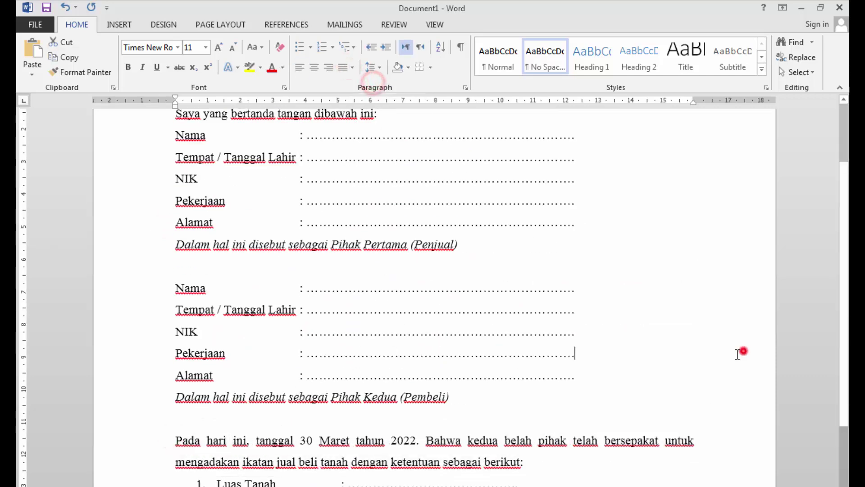
{"action": "scroll", "coordinate": [741, 350], "scroll_direction": "down", "scroll_amount": 1}
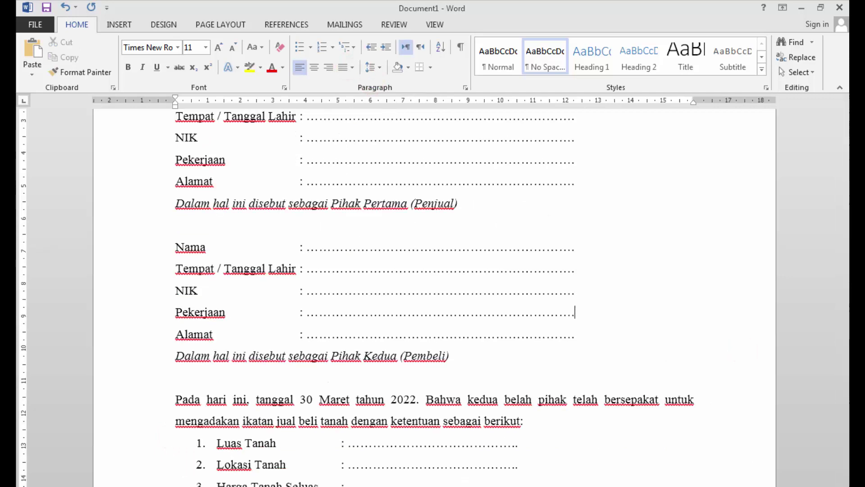
{"action": "scroll", "coordinate": [574, 309], "scroll_direction": "down", "scroll_amount": 5, "text": "ctrl"}
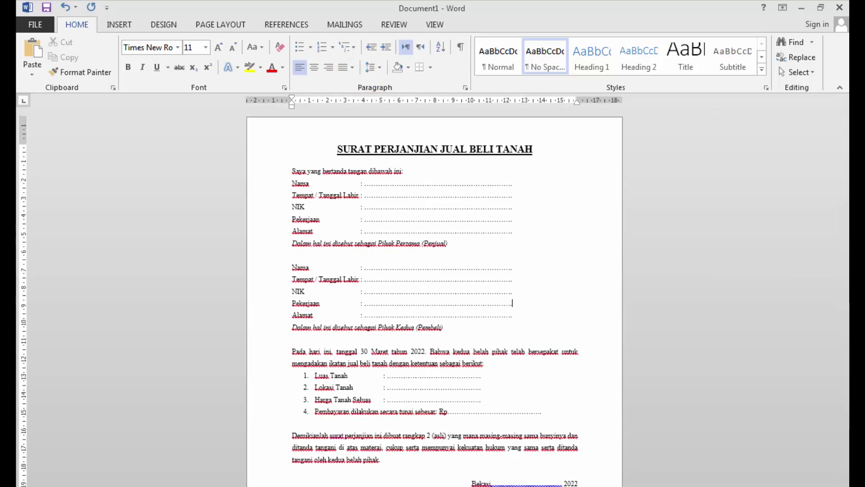
Set the proofing language of the entire document to Indonesian.
{"action": "scroll", "coordinate": [533, 364], "scroll_direction": "up", "scroll_amount": 3, "text": "ctrl"}
{"action": "scroll", "coordinate": [424, 192], "scroll_direction": "up", "scroll_amount": 2, "text": "ctrl"}
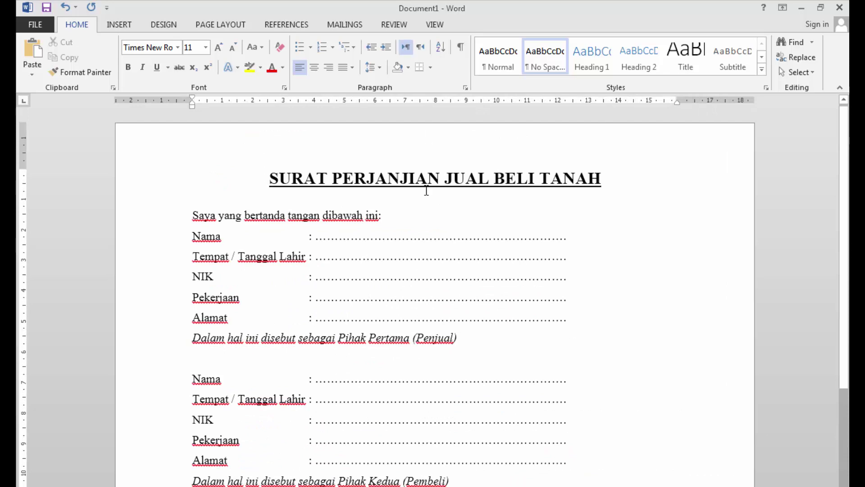
{"action": "key", "text": "ctrl+a"}
{"action": "key", "text": "alt+r"}
{"action": "key", "text": "u"}
{"action": "key", "text": "l"}
{"action": "left_click", "coordinate": [385, 273]}
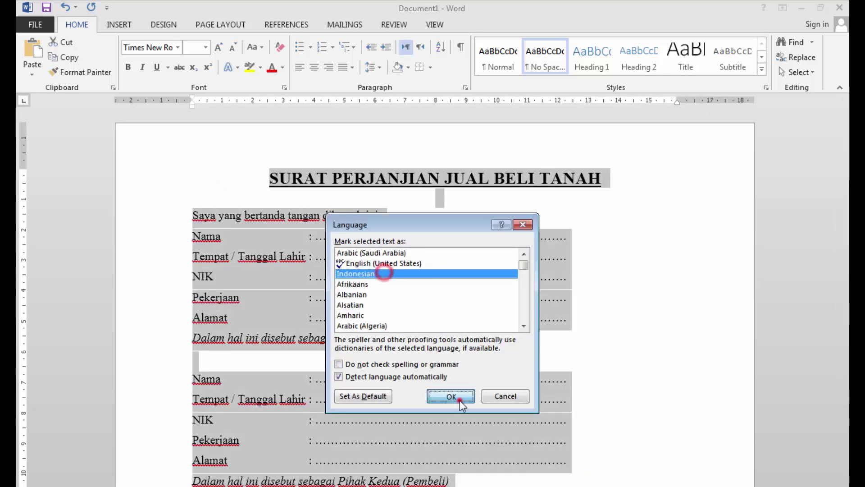
{"action": "left_click", "coordinate": [460, 396]}
{"action": "left_click", "coordinate": [710, 344]}
Review the document from top to bottom, then bring up the File Info page.
{"action": "scroll", "coordinate": [710, 344], "scroll_direction": "down", "scroll_amount": 10}
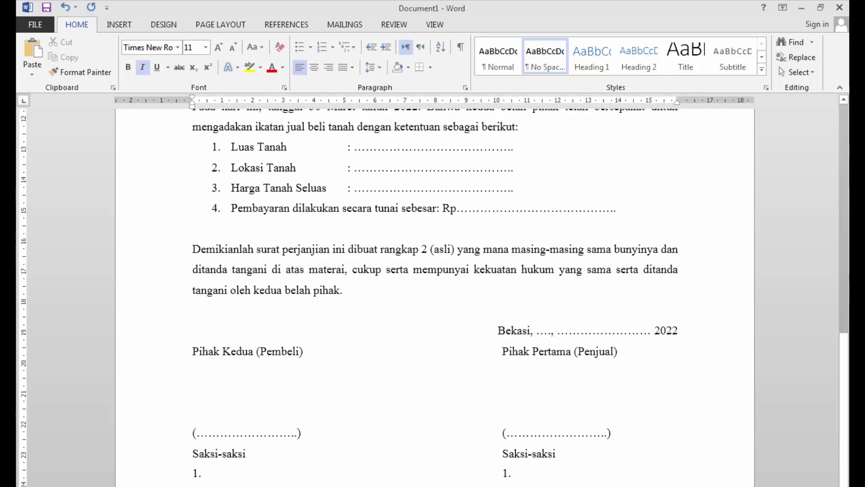
{"action": "scroll", "coordinate": [525, 469], "scroll_direction": "up", "scroll_amount": 1, "text": "ctrl"}
{"action": "scroll", "coordinate": [526, 469], "scroll_direction": "up", "scroll_amount": 1, "text": "ctrl"}
{"action": "scroll", "coordinate": [462, 365], "scroll_direction": "up", "scroll_amount": 10}
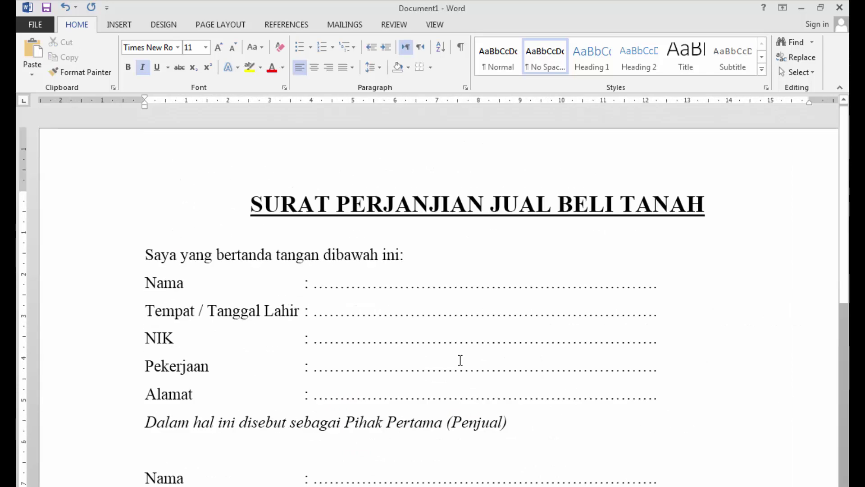
{"action": "scroll", "coordinate": [593, 269], "scroll_direction": "down", "scroll_amount": 1, "text": "ctrl"}
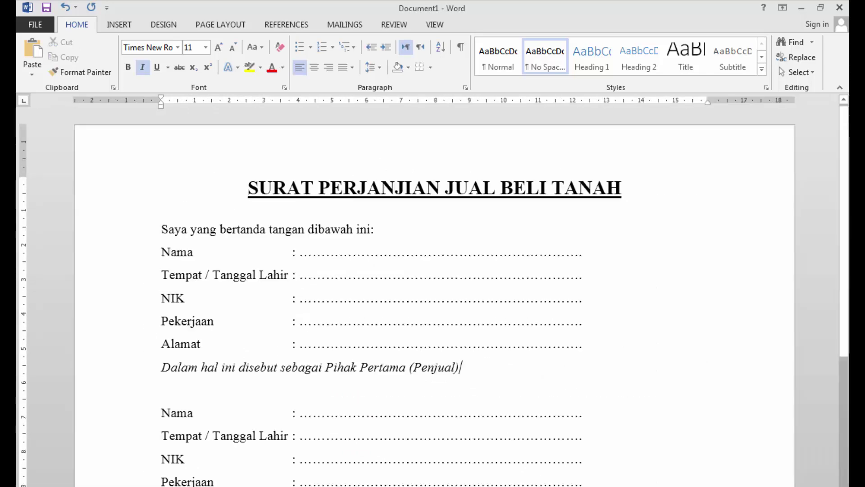
{"action": "scroll", "coordinate": [593, 269], "scroll_direction": "down", "scroll_amount": 1, "text": "ctrl"}
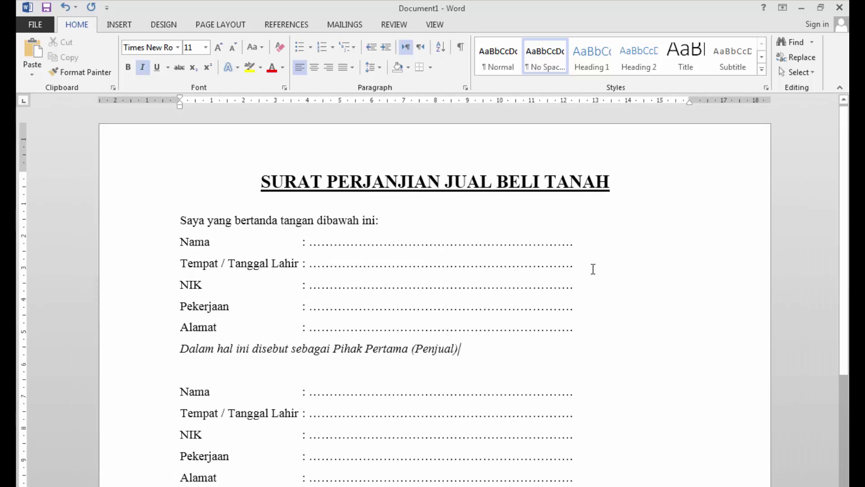
{"action": "scroll", "coordinate": [593, 269], "scroll_direction": "down", "scroll_amount": 3}
{"action": "scroll", "coordinate": [215, 212], "scroll_direction": "down", "scroll_amount": 1}
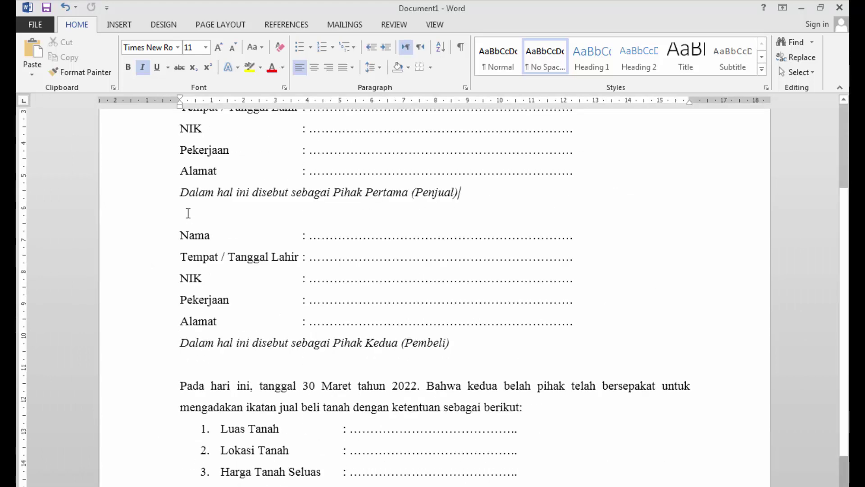
{"action": "scroll", "coordinate": [187, 212], "scroll_direction": "down", "scroll_amount": 1}
{"action": "scroll", "coordinate": [187, 212], "scroll_direction": "down", "scroll_amount": 3}
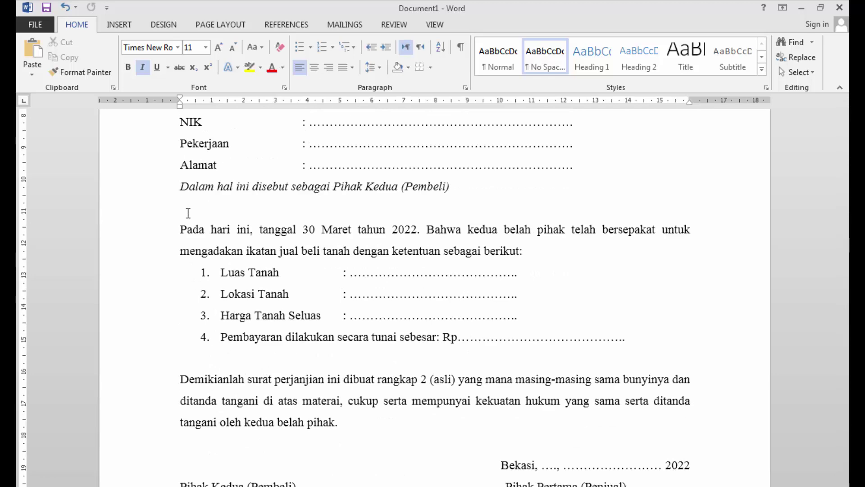
{"action": "scroll", "coordinate": [188, 213], "scroll_direction": "down", "scroll_amount": 4}
{"action": "key", "text": "ctrl+Home"}
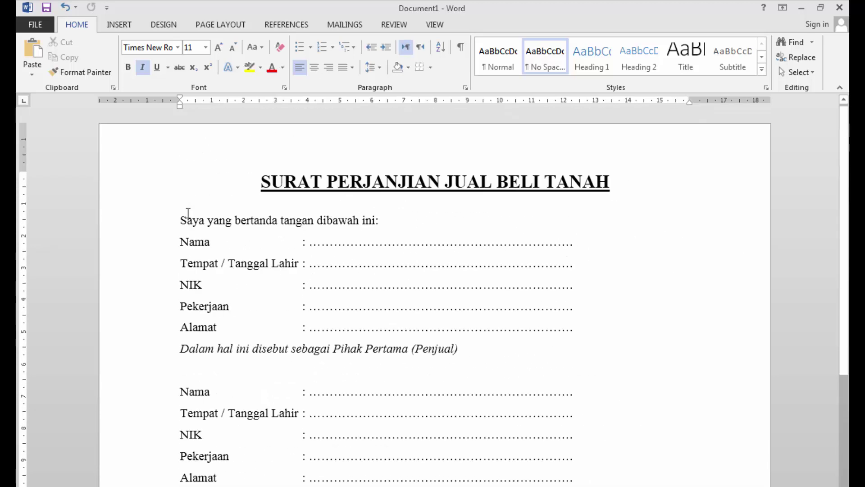
{"action": "left_click", "coordinate": [34, 24]}
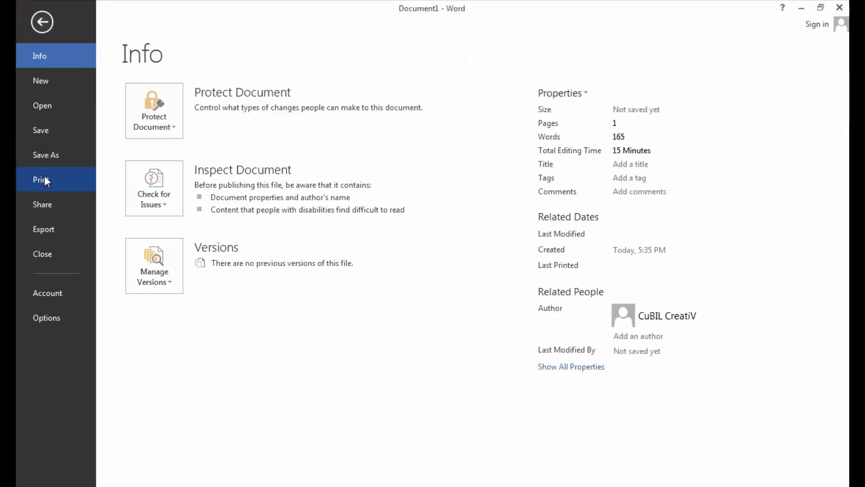